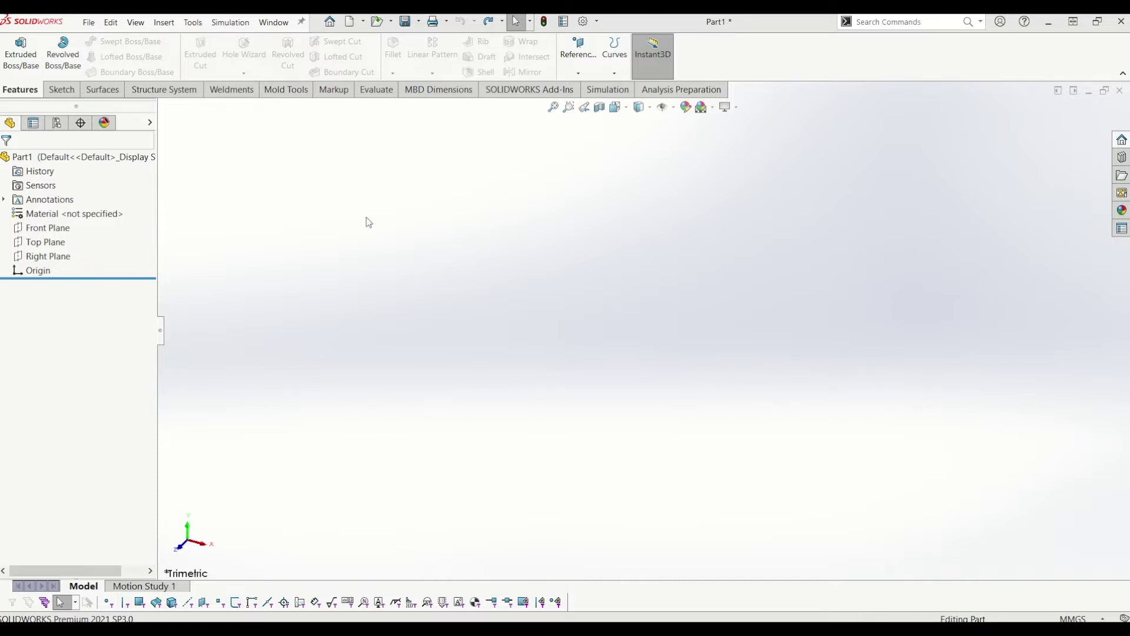
- Switch to the Sketch tools for the empty part Part1
{"action": "left_click", "coordinate": [59, 90]}
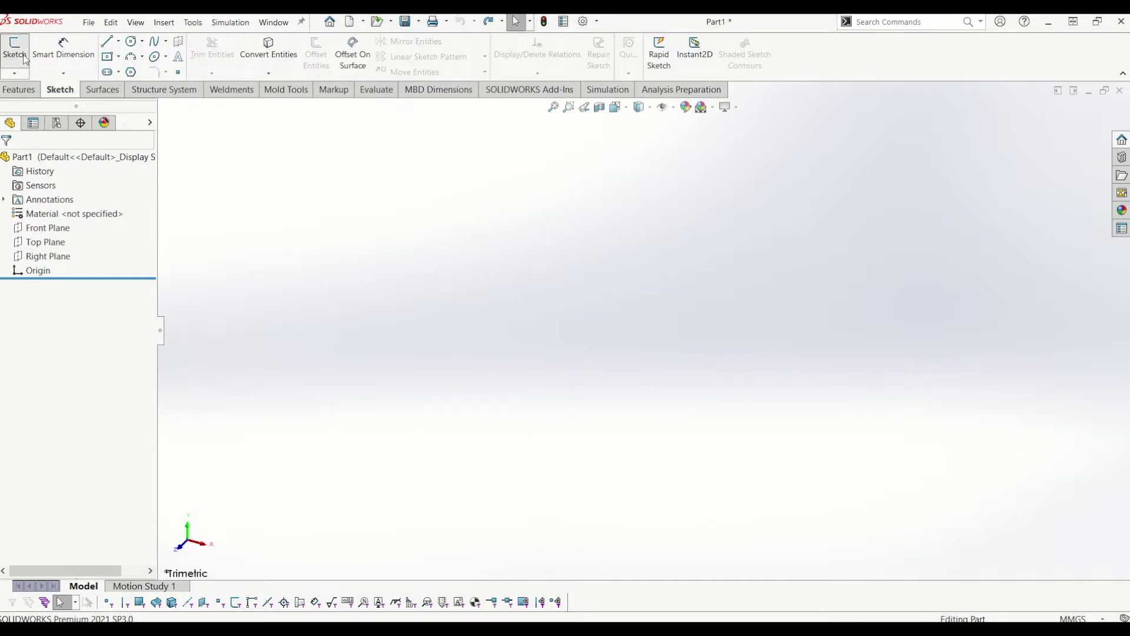
- Draw a center rectangle at the origin on the Front Plane
{"action": "left_click", "coordinate": [25, 59]}
{"action": "left_click", "coordinate": [556, 193]}
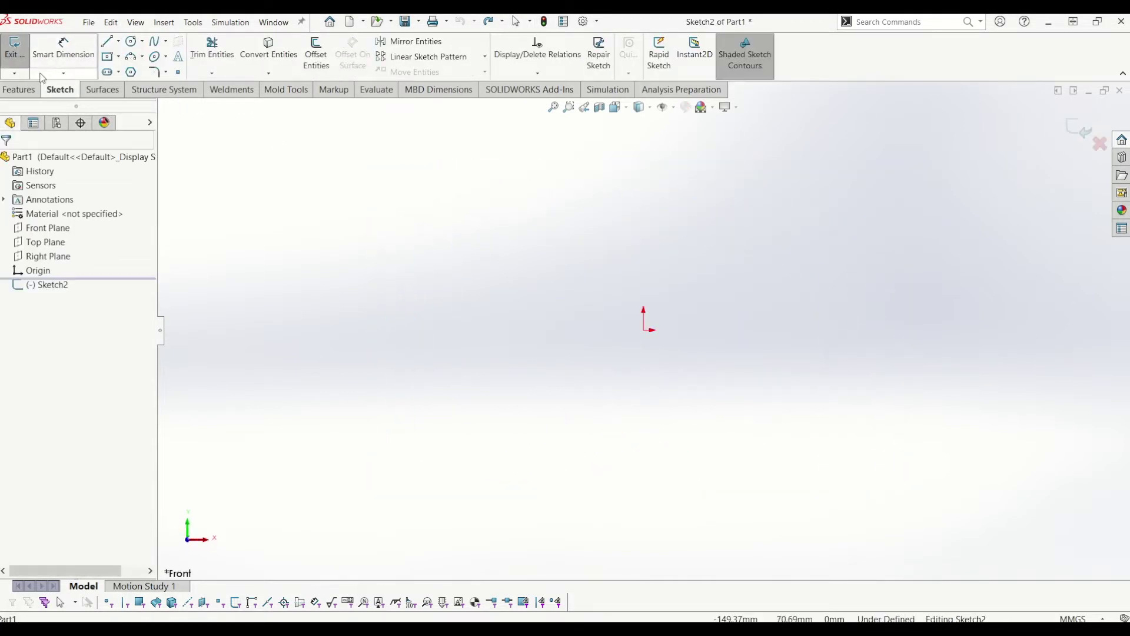
{"action": "left_click", "coordinate": [107, 56]}
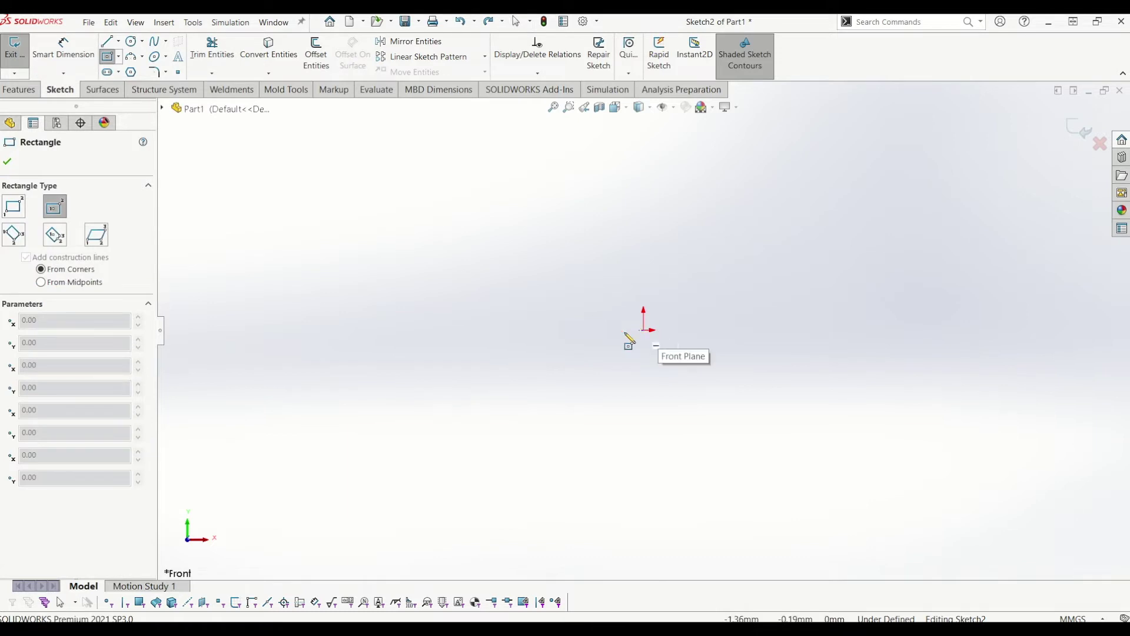
{"action": "left_click", "coordinate": [644, 330]}
{"action": "left_click", "coordinate": [726, 402]}
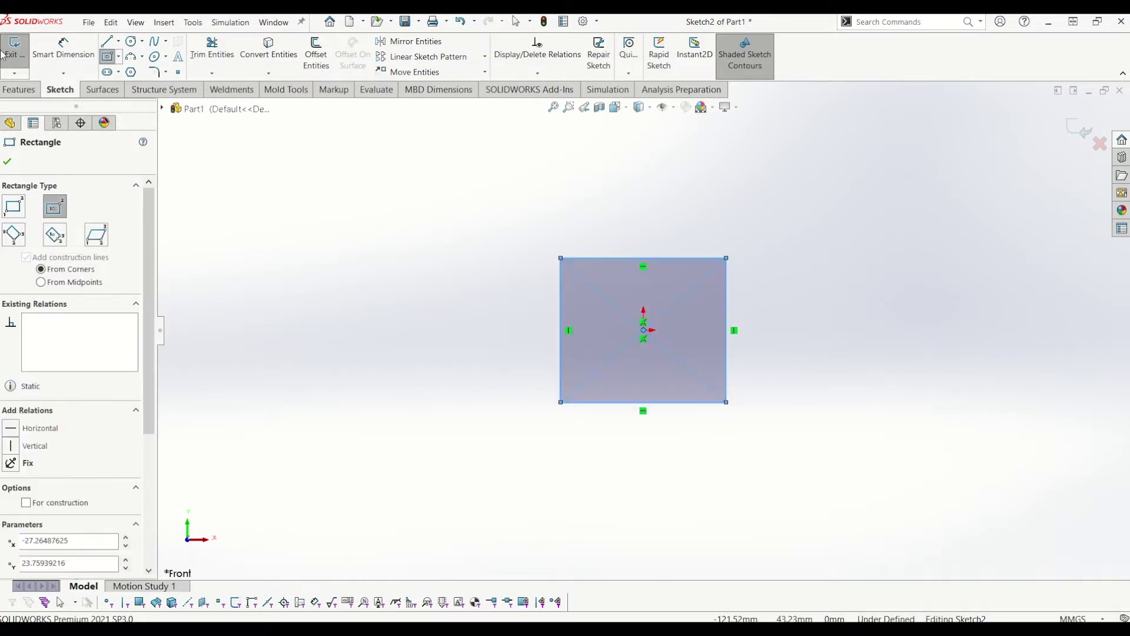
- Dimension the rectangle's left side to 50 mm
{"action": "left_click", "coordinate": [63, 47]}
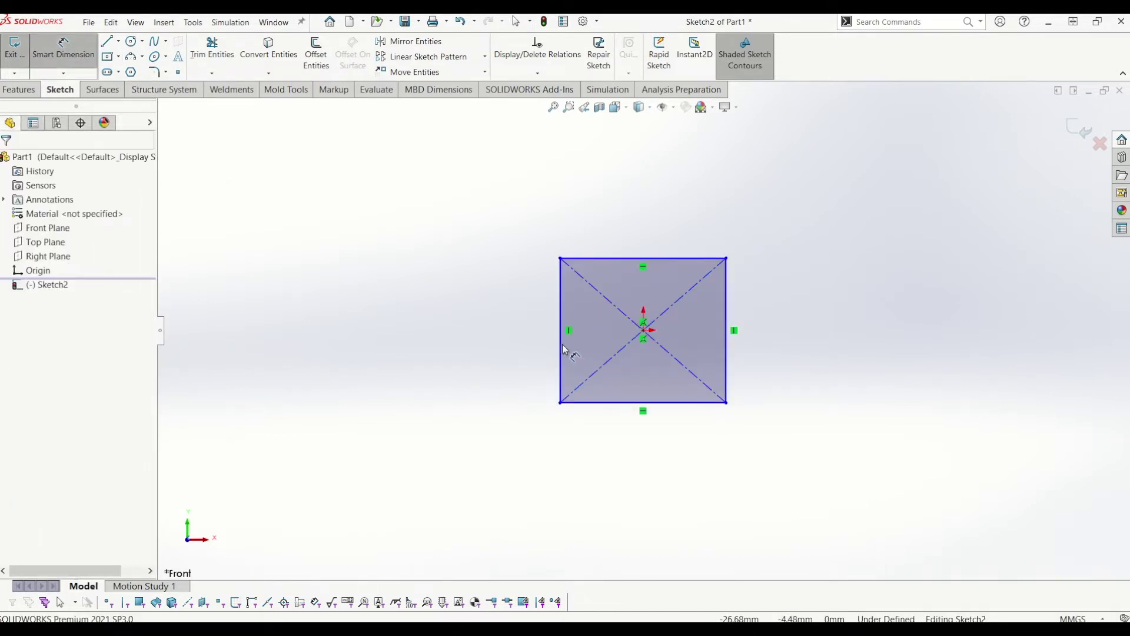
{"action": "left_click", "coordinate": [561, 344]}
{"action": "left_click", "coordinate": [524, 342]}
{"action": "type", "text": "50"}
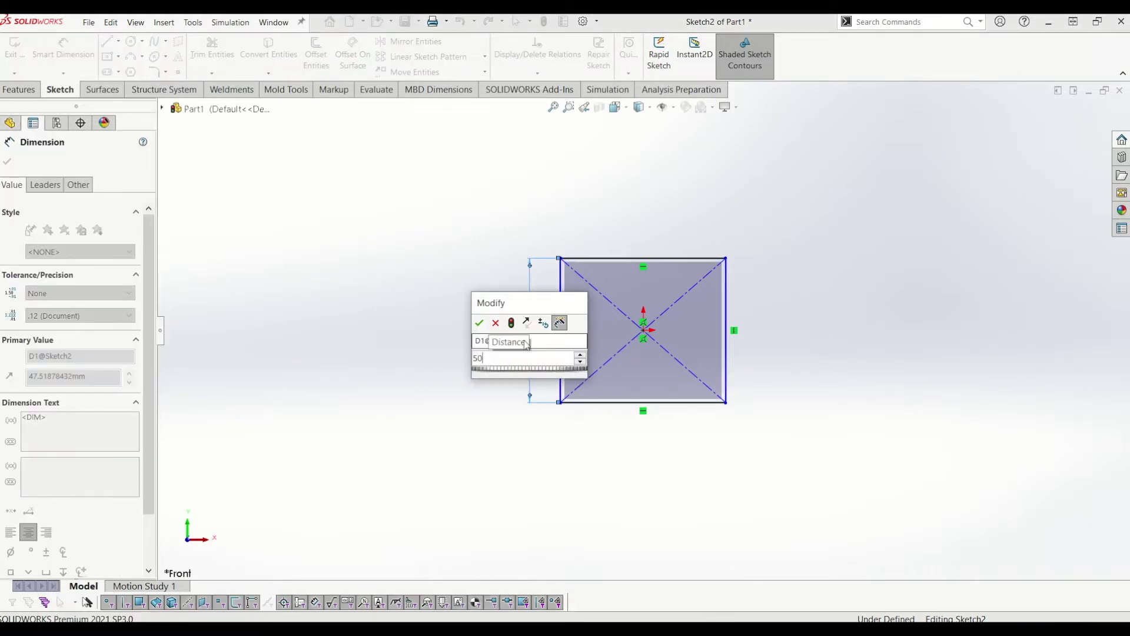
{"action": "key", "text": "Return"}
{"action": "key", "text": "Escape"}
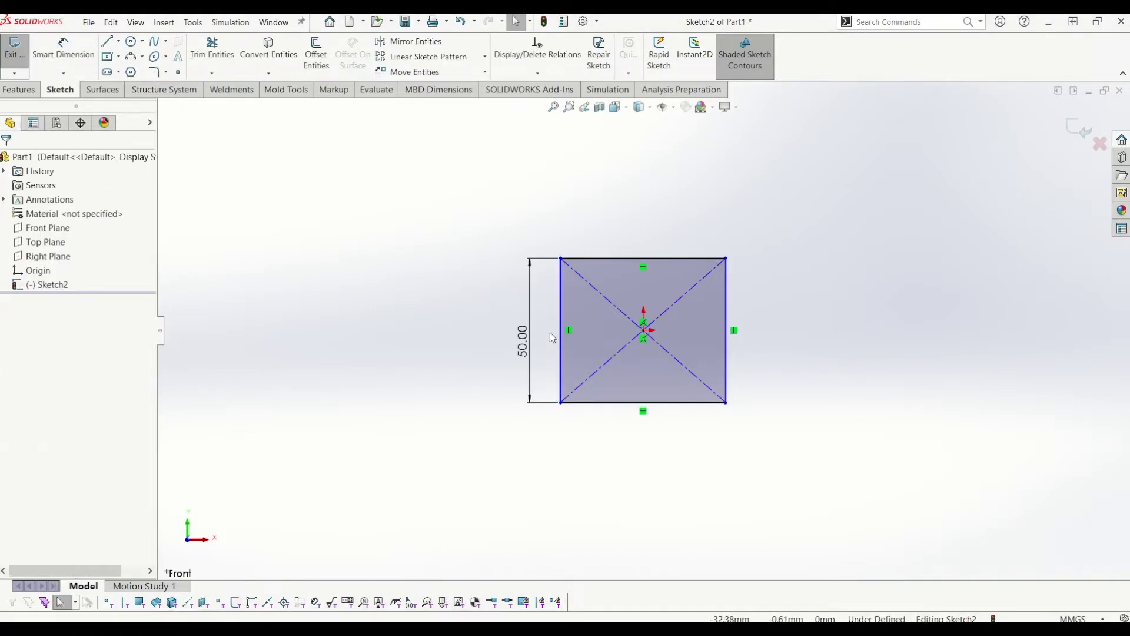
- Make a vertical and a horizontal side equal so the rectangle is square, then exit the sketch
{"action": "left_click", "coordinate": [560, 333]}
{"action": "left_click", "coordinate": [589, 403], "text": "ctrl"}
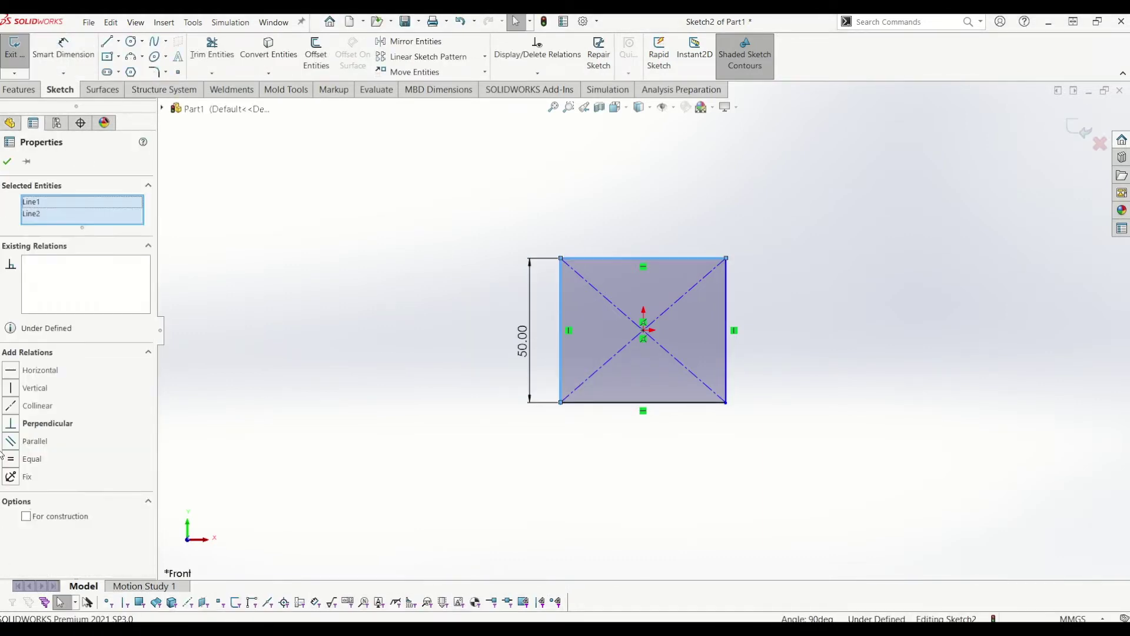
{"action": "left_click", "coordinate": [32, 460]}
{"action": "left_click", "coordinate": [788, 391]}
{"action": "key", "text": "z"}
{"action": "key", "text": "z"}
{"action": "key", "text": "z"}
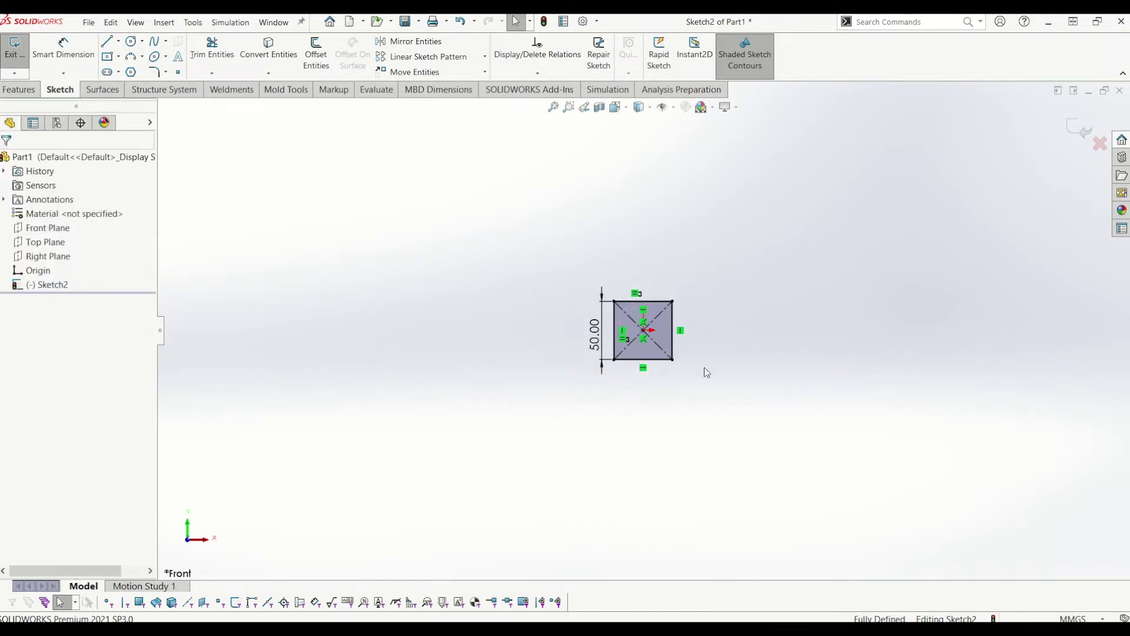
{"action": "left_click", "coordinate": [1075, 131]}
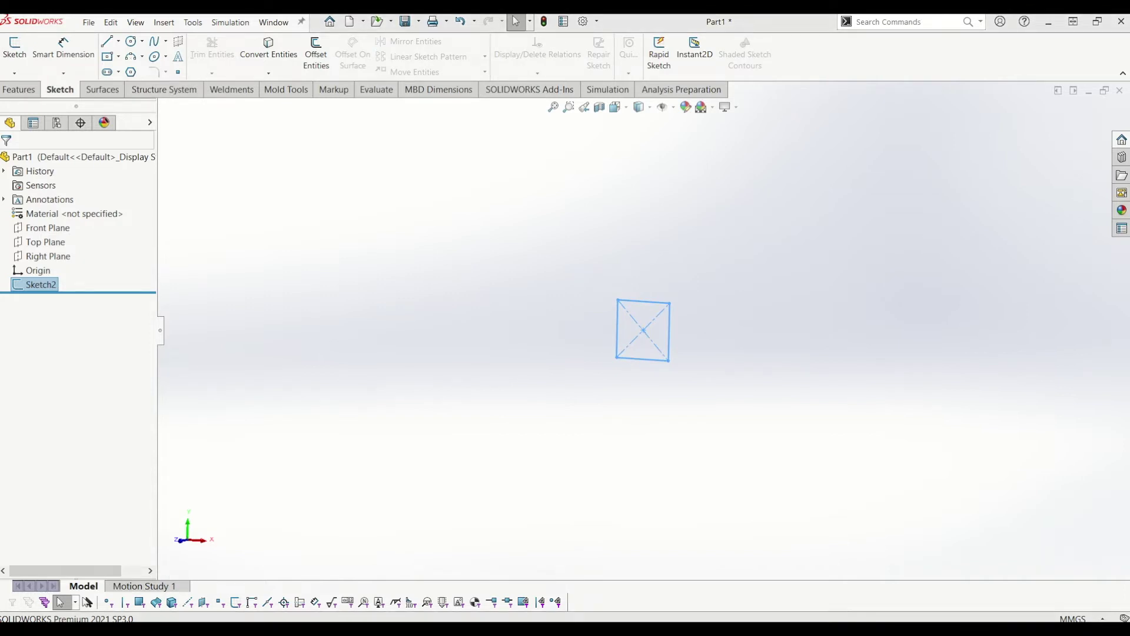
- Extrude the square as Boss-Extrude2 to 1150 mm depth with a Mid Plane end condition
{"action": "left_click", "coordinate": [20, 90]}
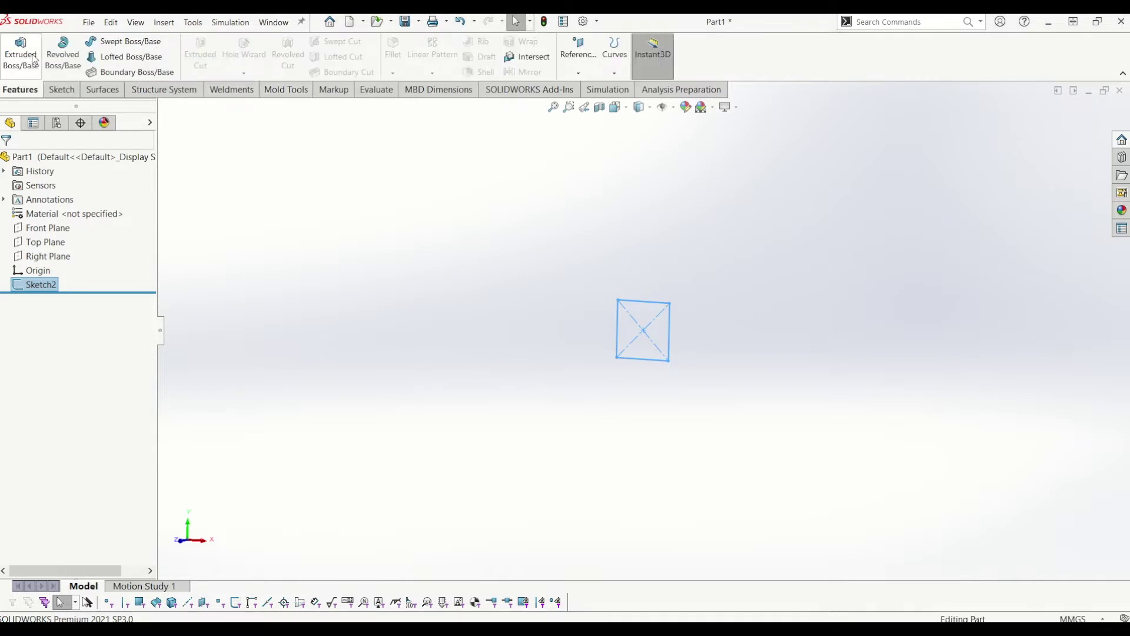
{"action": "left_click", "coordinate": [21, 53]}
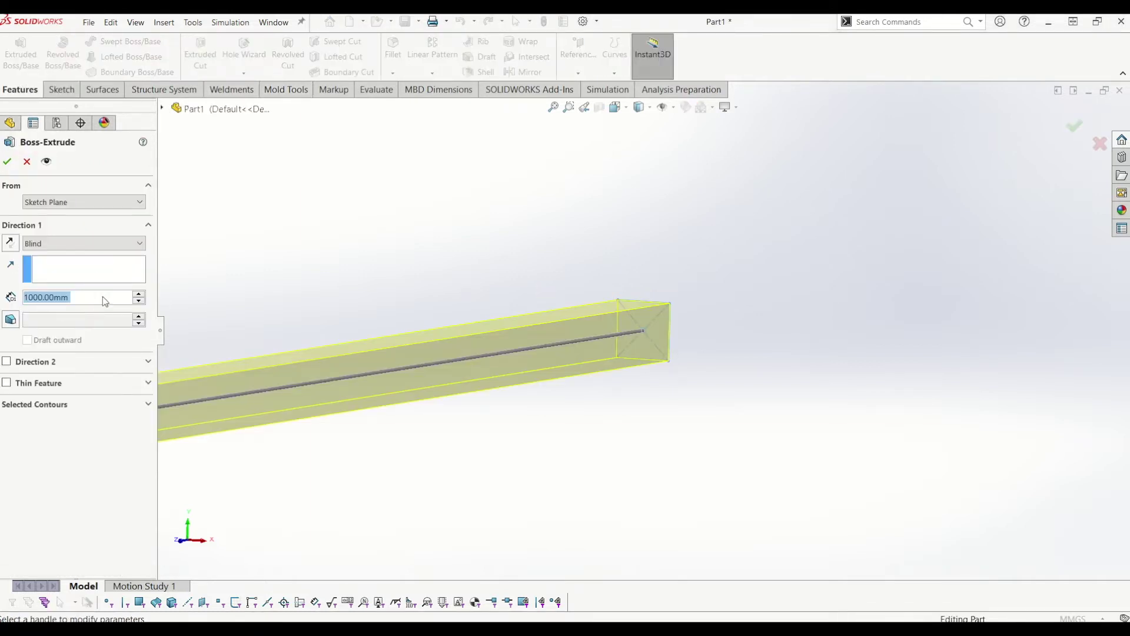
{"action": "scroll", "coordinate": [600, 382], "scroll_direction": "down", "scroll_amount": 3}
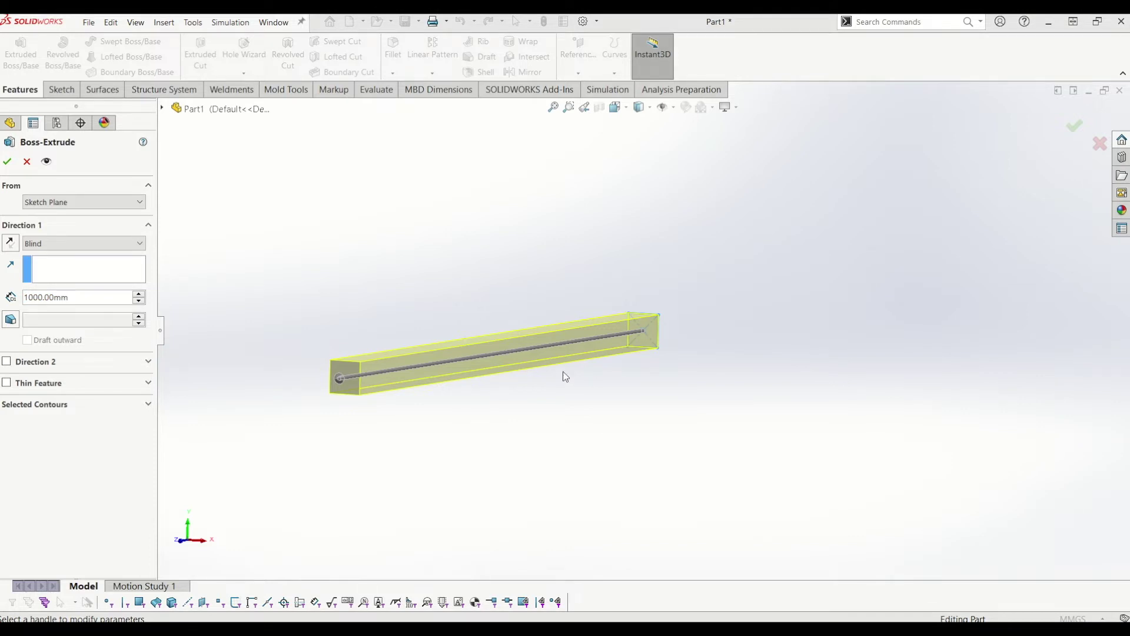
{"action": "middle_click_drag", "start_coordinate": [565, 377], "coordinate": [505, 369]}
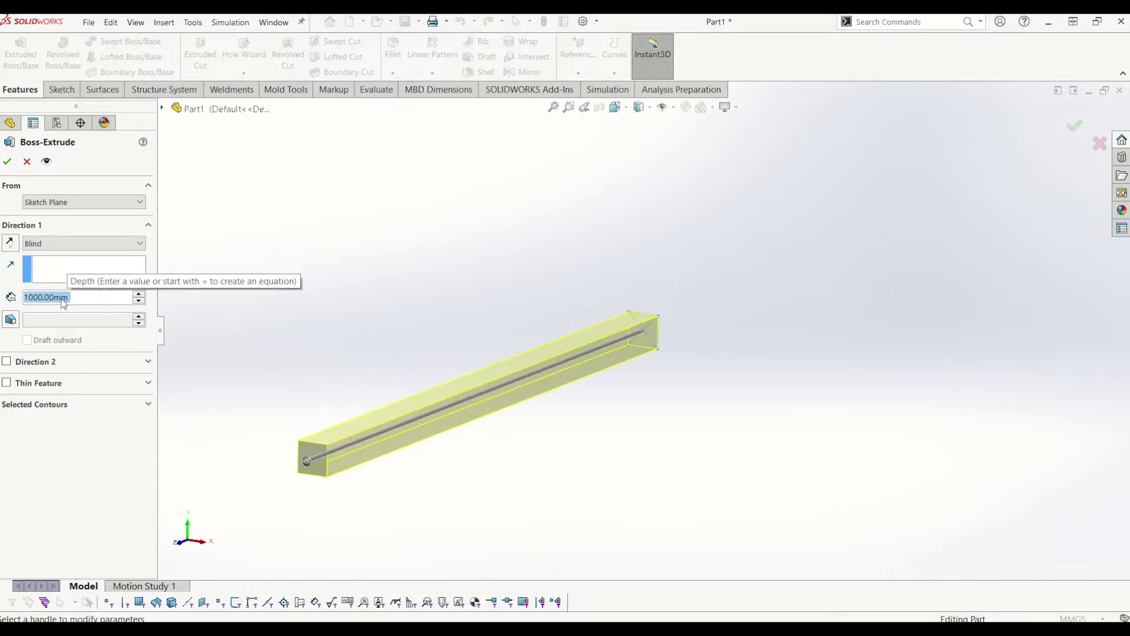
{"action": "type", "text": "1150"}
{"action": "key", "text": "Return"}
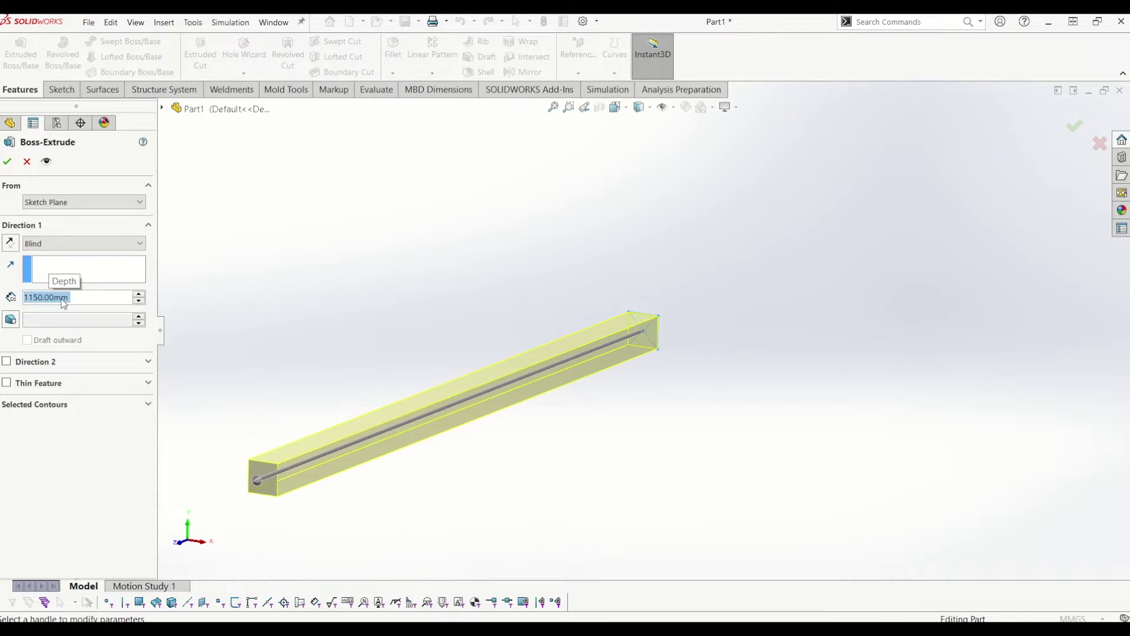
{"action": "left_click", "coordinate": [115, 244]}
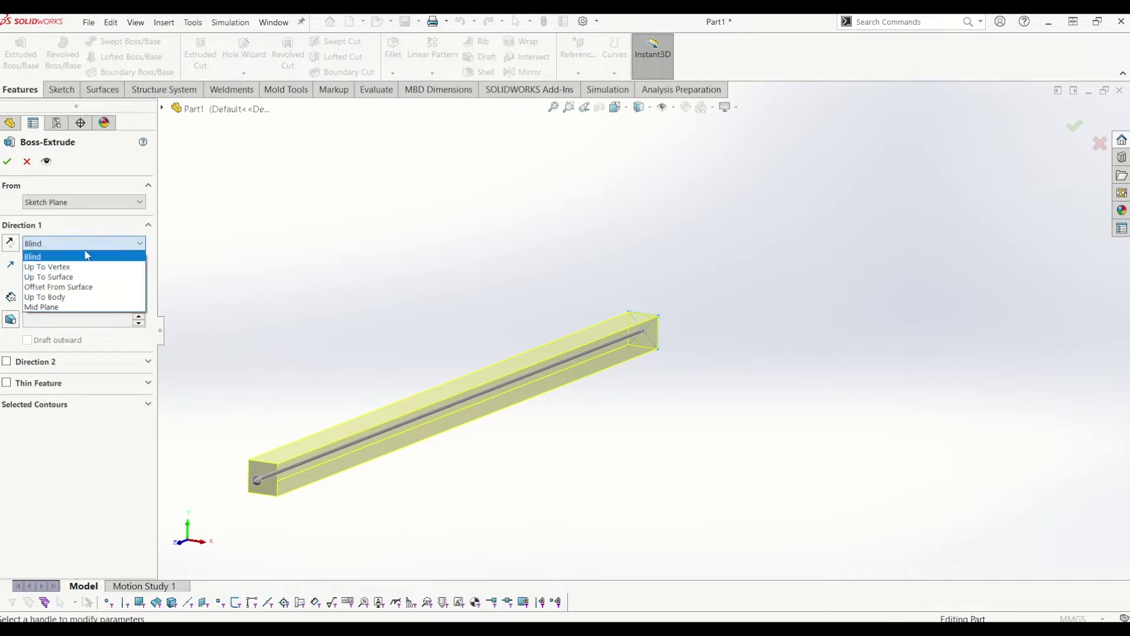
{"action": "left_click", "coordinate": [86, 305]}
{"action": "key", "text": "ctrl+4"}
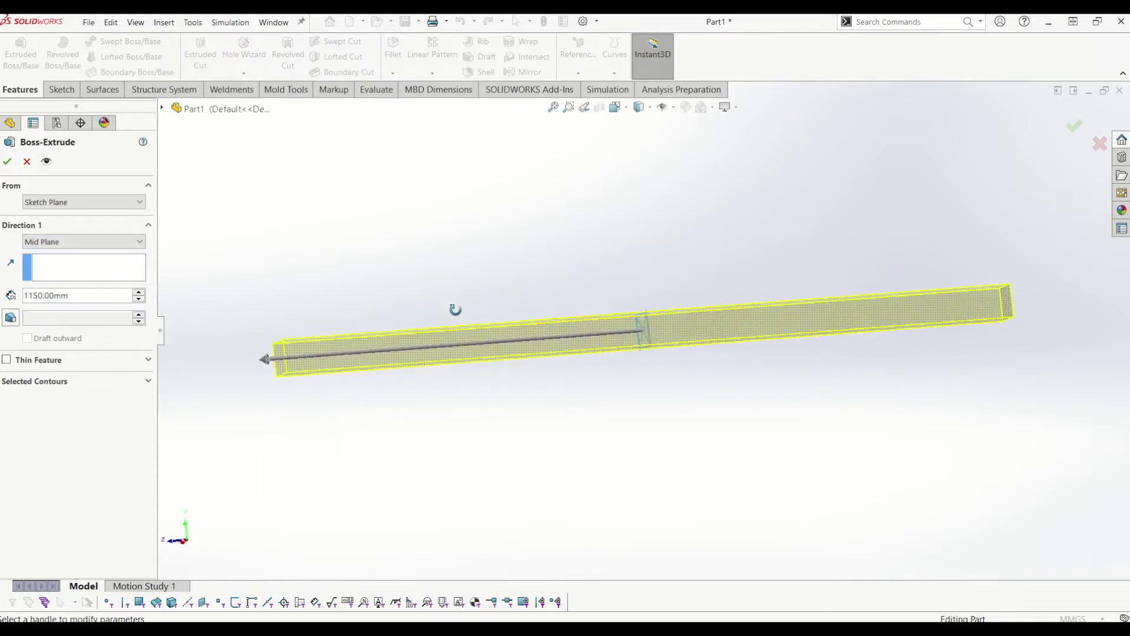
{"action": "key", "text": "ctrl+7"}
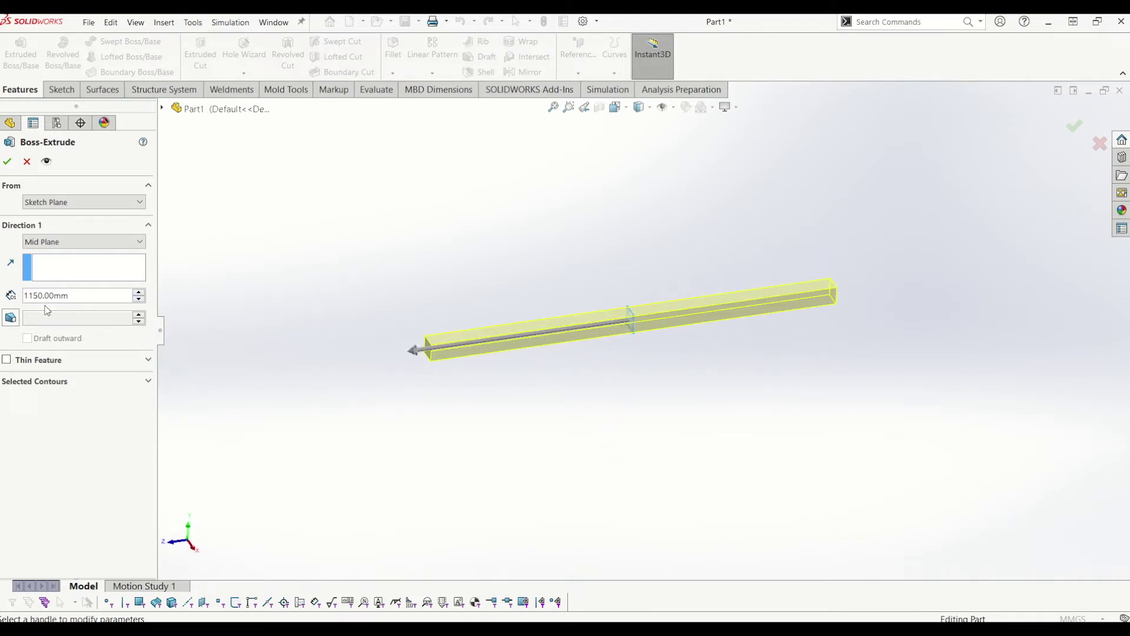
{"action": "left_click", "coordinate": [8, 163]}
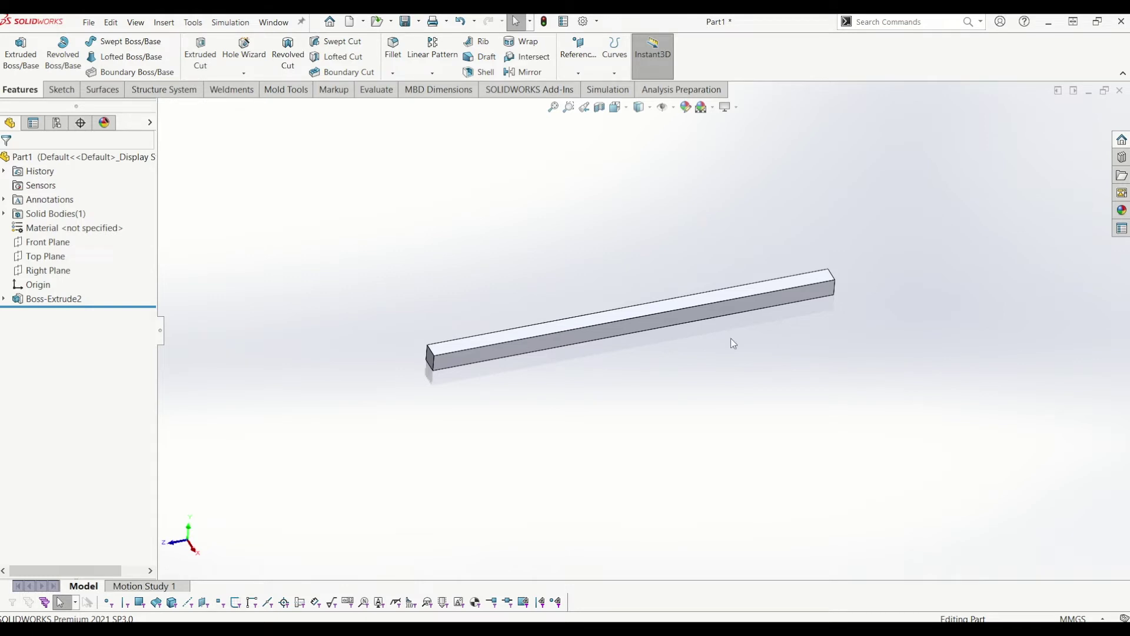
- Apply the Red solid-colour appearance to the bar's top face
{"action": "left_click", "coordinate": [1122, 211]}
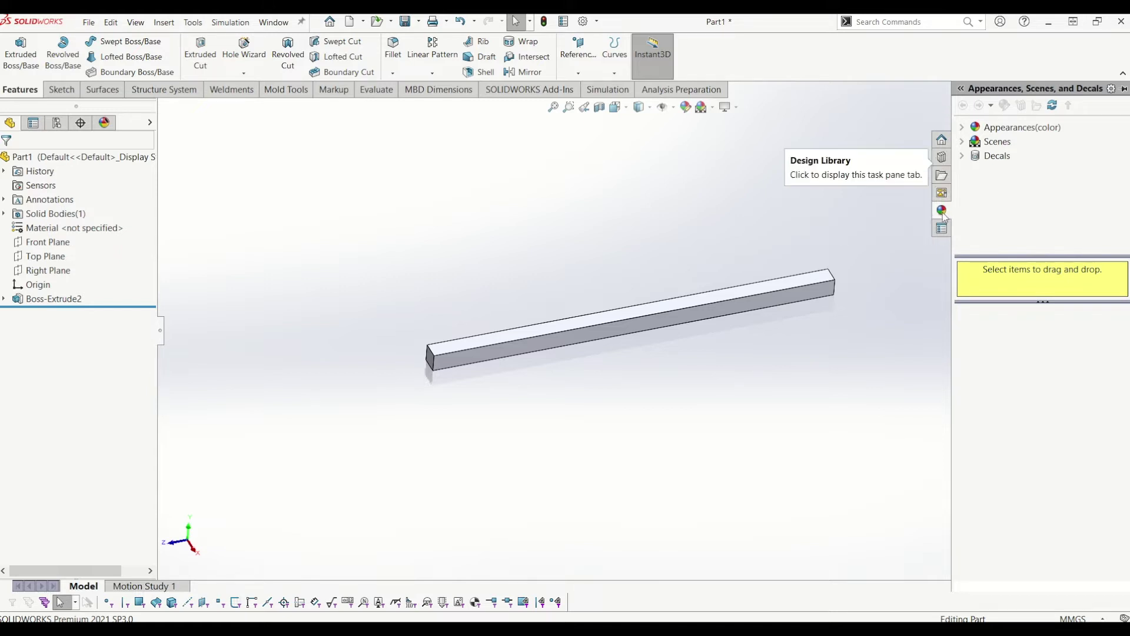
{"action": "left_click", "coordinate": [975, 129]}
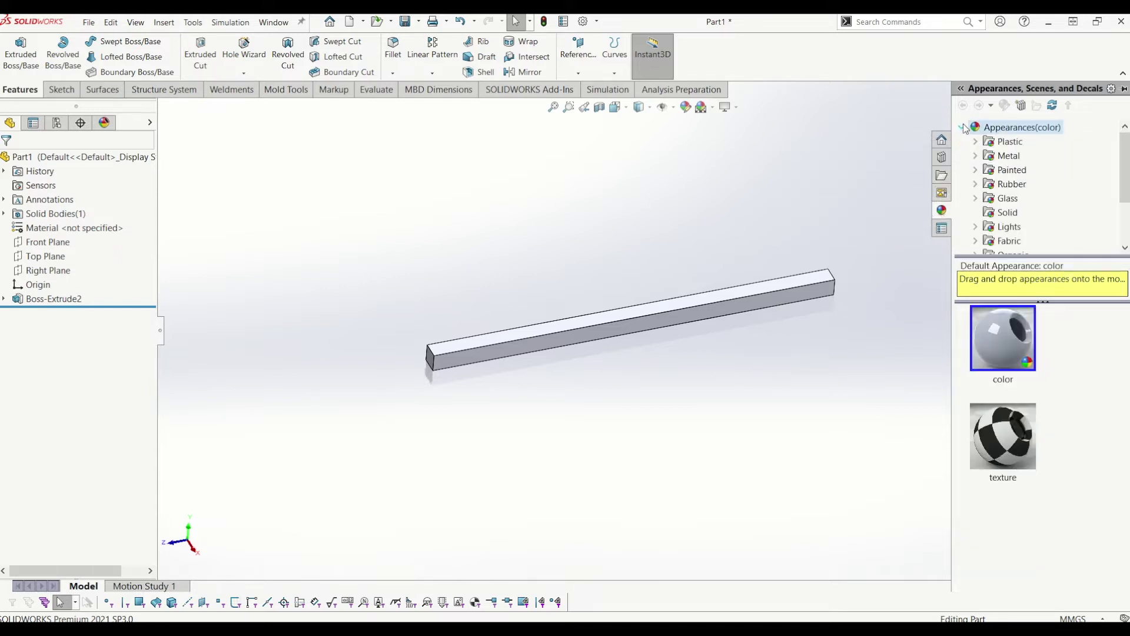
{"action": "left_click", "coordinate": [1006, 213]}
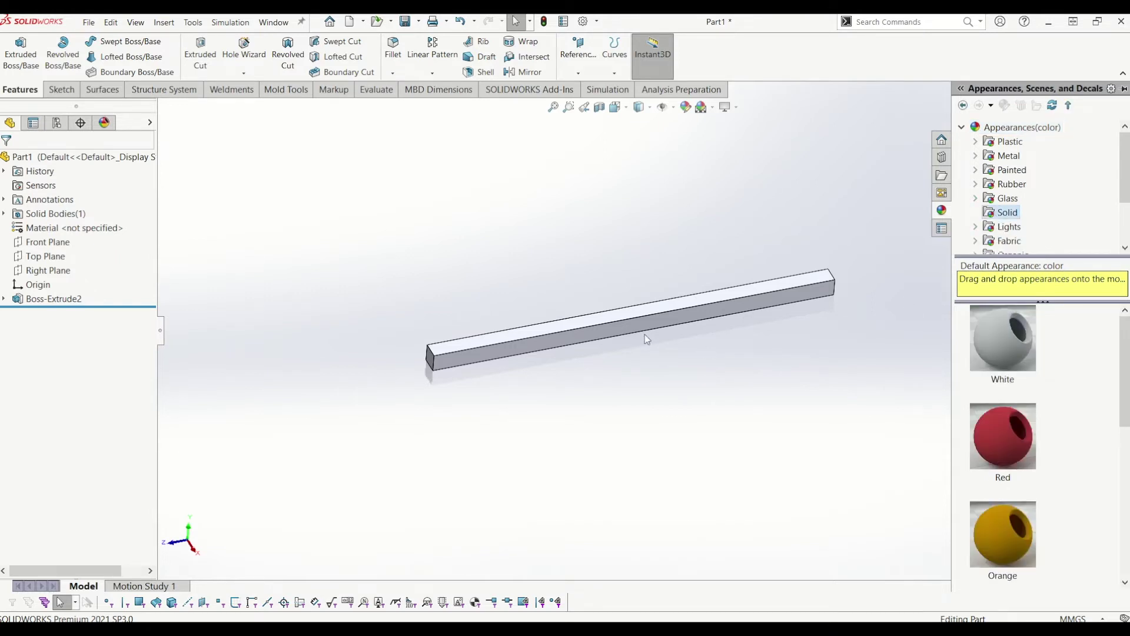
{"action": "scroll", "coordinate": [647, 329], "scroll_direction": "down", "scroll_amount": 3}
{"action": "mouse_move", "coordinate": [779, 281]}
{"action": "middle_mouse_down"}
{"action": "mouse_move", "coordinate": [772, 255]}
{"action": "mouse_move", "coordinate": [793, 267]}
{"action": "mouse_move", "coordinate": [853, 366]}
{"action": "mouse_move", "coordinate": [853, 390]}
{"action": "mouse_move", "coordinate": [782, 253]}
{"action": "mouse_move", "coordinate": [792, 290]}
{"action": "mouse_move", "coordinate": [830, 255]}
{"action": "mouse_move", "coordinate": [816, 269]}
{"action": "mouse_move", "coordinate": [790, 242]}
{"action": "mouse_move", "coordinate": [783, 267]}
{"action": "middle_mouse_up"}
{"action": "left_click_drag", "start_coordinate": [1019, 448], "coordinate": [716, 282]}
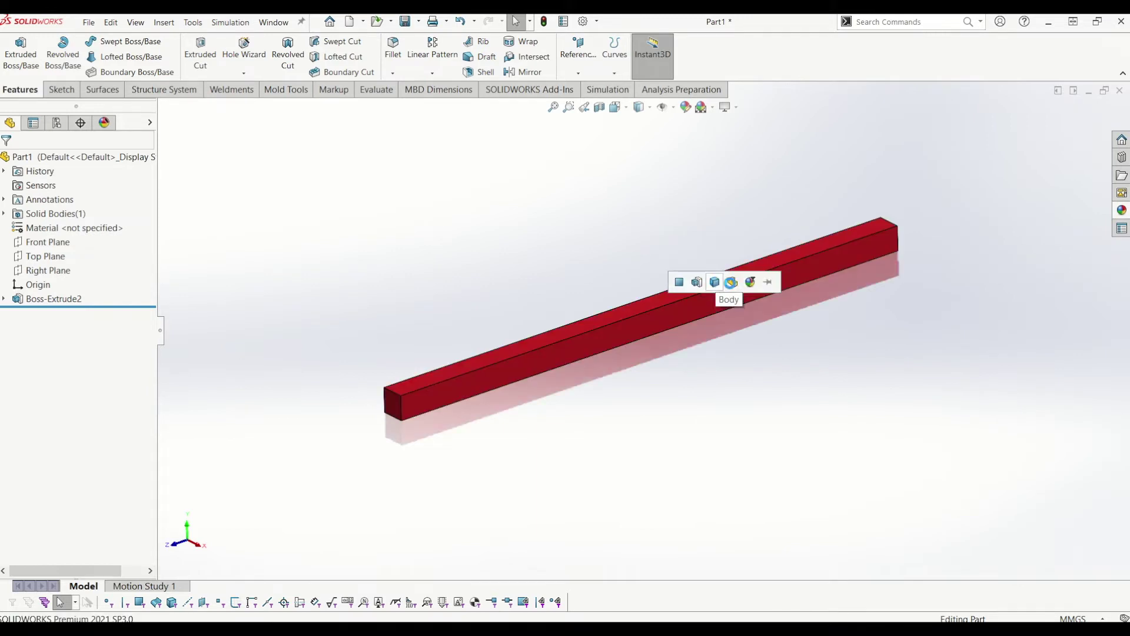
{"action": "left_click", "coordinate": [679, 282]}
{"action": "middle_click_drag", "start_coordinate": [654, 317], "coordinate": [760, 303]}
- Apply Orange and Yellow appearances to two side faces of the bar
{"action": "left_click", "coordinate": [1122, 210]}
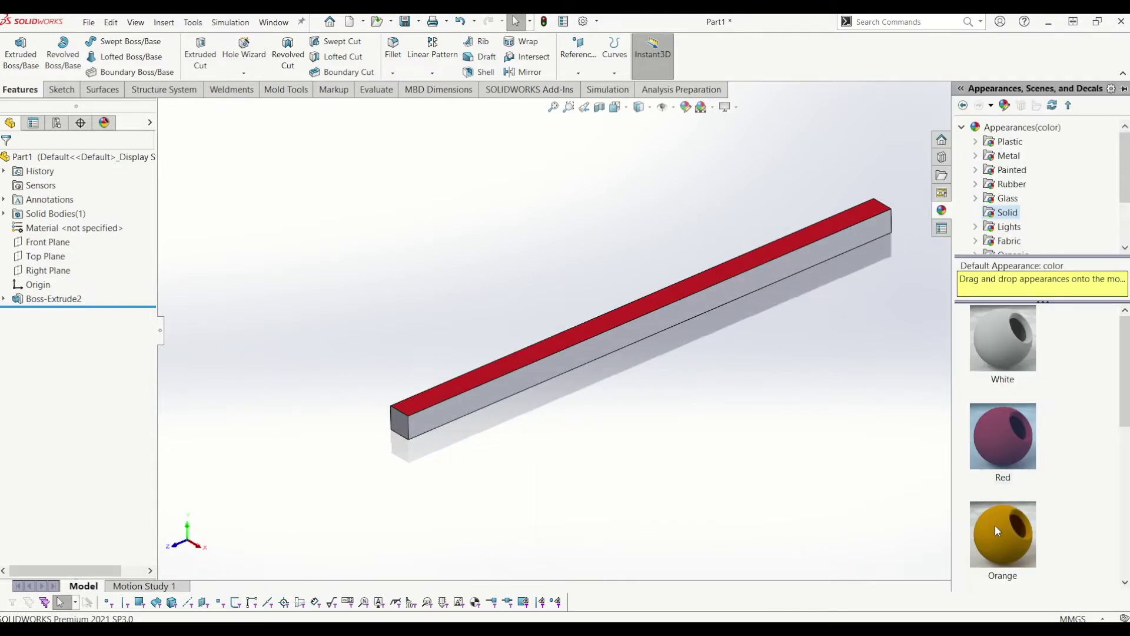
{"action": "left_click_drag", "start_coordinate": [995, 525], "coordinate": [788, 266]}
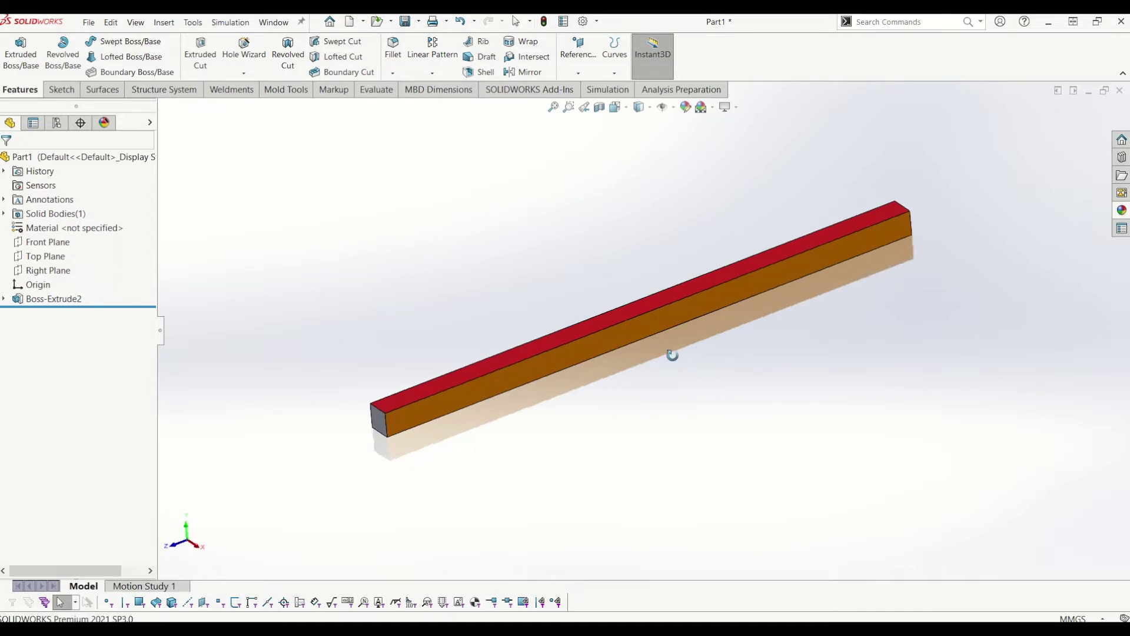
{"action": "mouse_move", "coordinate": [671, 351]}
{"action": "middle_mouse_down"}
{"action": "mouse_move", "coordinate": [661, 217]}
{"action": "mouse_move", "coordinate": [687, 346]}
{"action": "middle_mouse_up"}
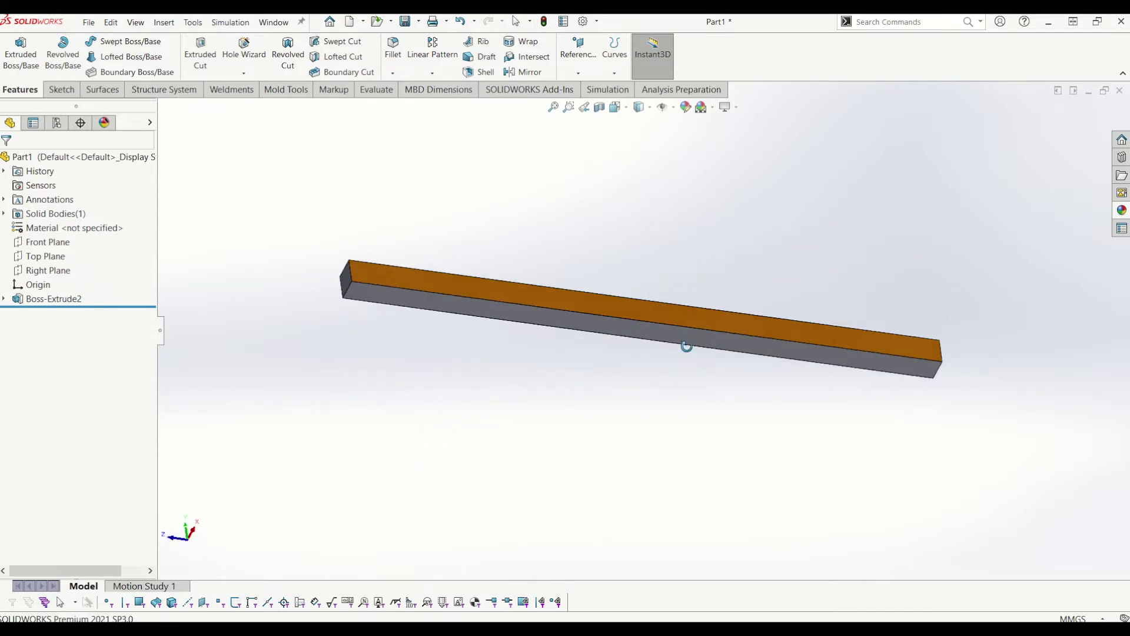
{"action": "left_click", "coordinate": [1121, 211]}
{"action": "scroll", "coordinate": [1009, 504], "scroll_direction": "down", "scroll_amount": 3}
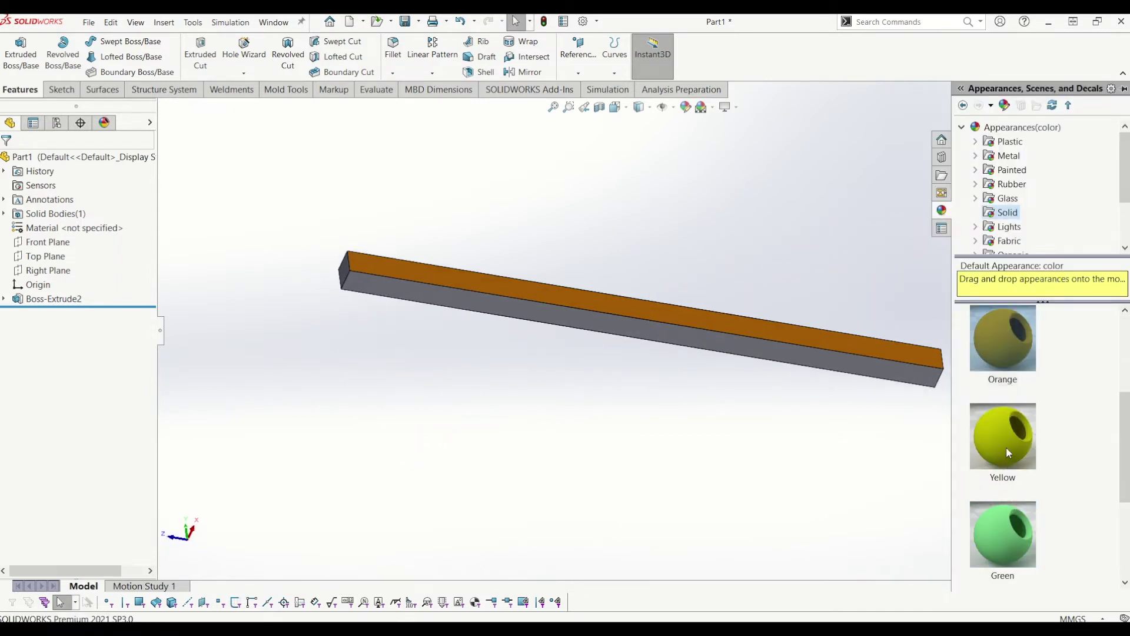
{"action": "left_click_drag", "start_coordinate": [1008, 445], "coordinate": [793, 359]}
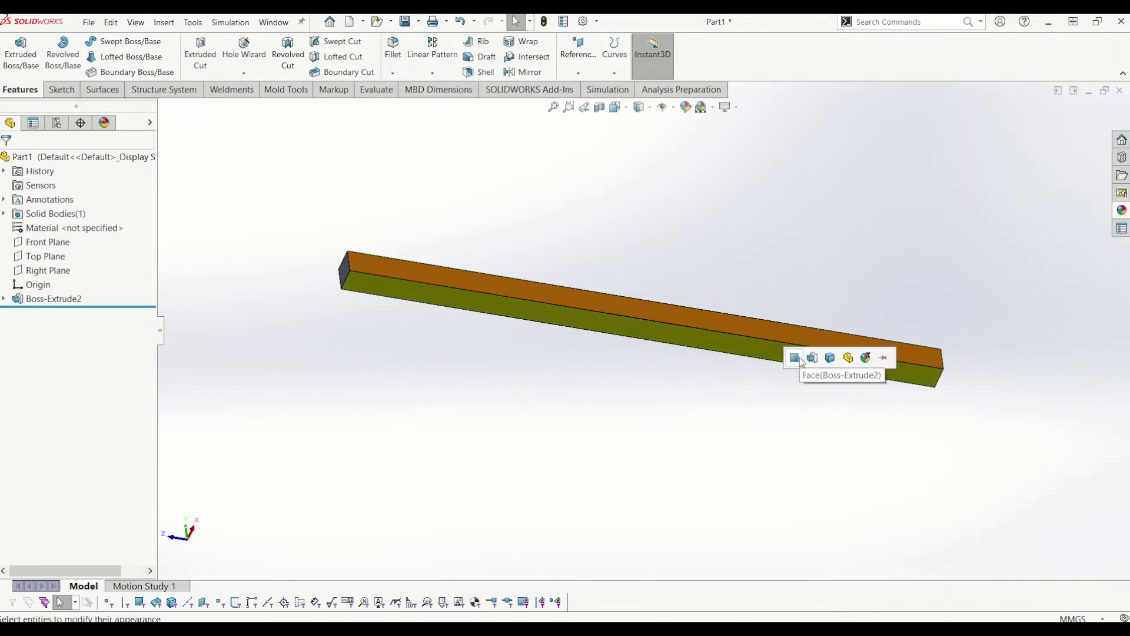
{"action": "left_click", "coordinate": [813, 356]}
{"action": "middle_click_drag", "start_coordinate": [813, 355], "coordinate": [736, 282]}
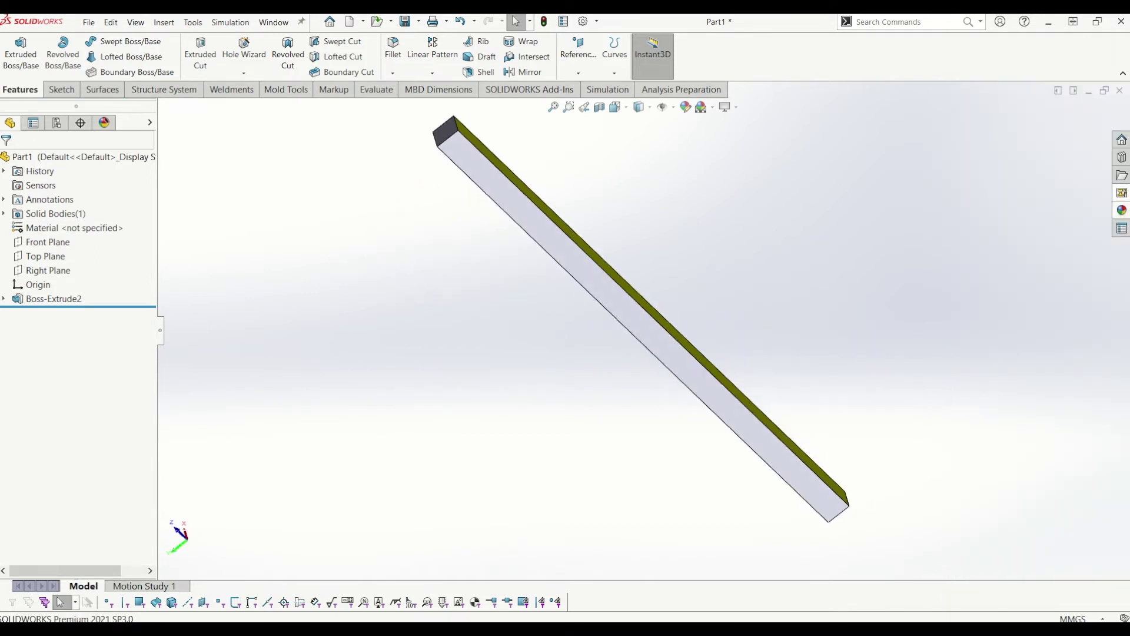
- Apply the Green appearance to another side face of the bar
{"action": "left_click", "coordinate": [1120, 210]}
{"action": "left_click_drag", "start_coordinate": [1016, 524], "coordinate": [754, 427]}
{"action": "left_click", "coordinate": [751, 424]}
{"action": "middle_click_drag", "start_coordinate": [751, 424], "coordinate": [724, 306]}
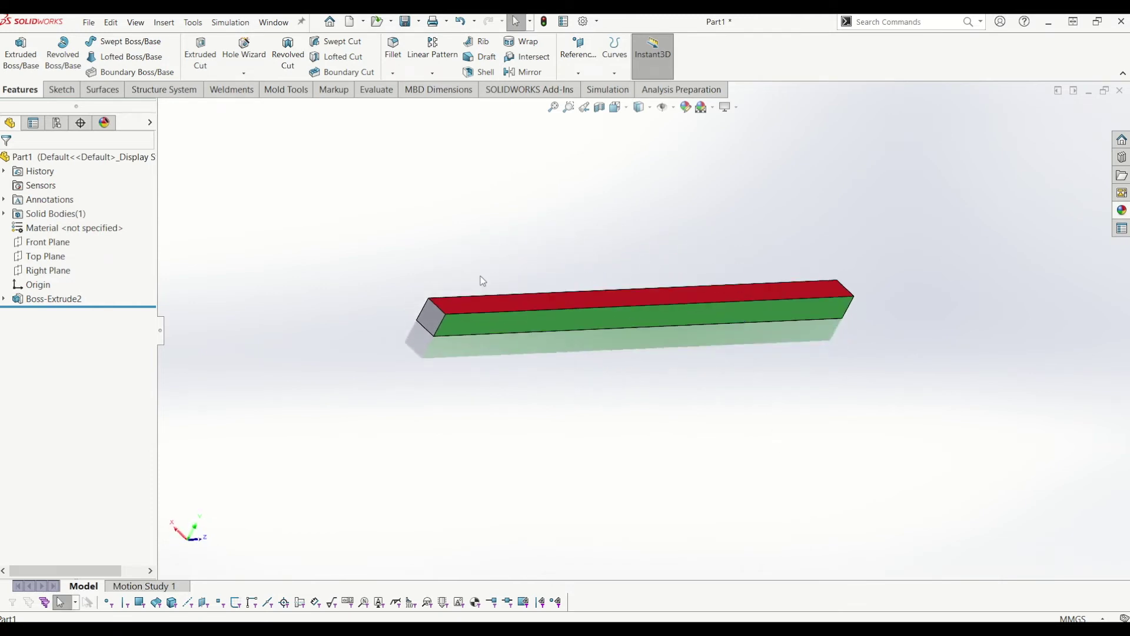
{"action": "middle_click_drag", "start_coordinate": [658, 263], "coordinate": [618, 255]}
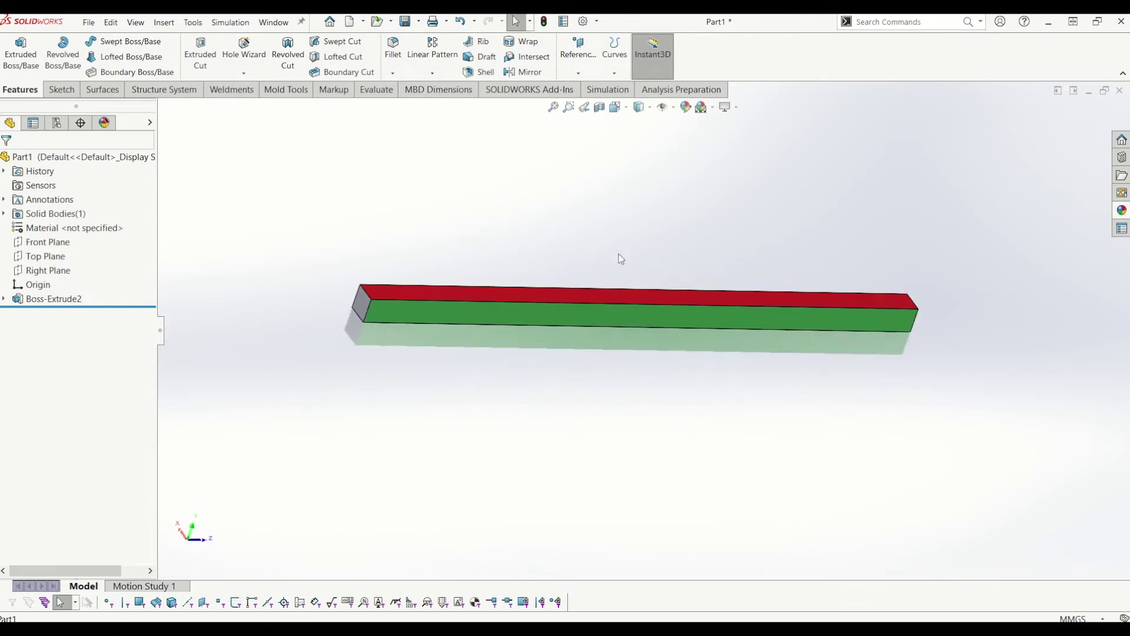
- Add Flex1 of type Twisting to the bar with a 720° twist angle
{"action": "left_click", "coordinate": [159, 23]}
{"action": "mouse_move", "coordinate": [192, 75]}
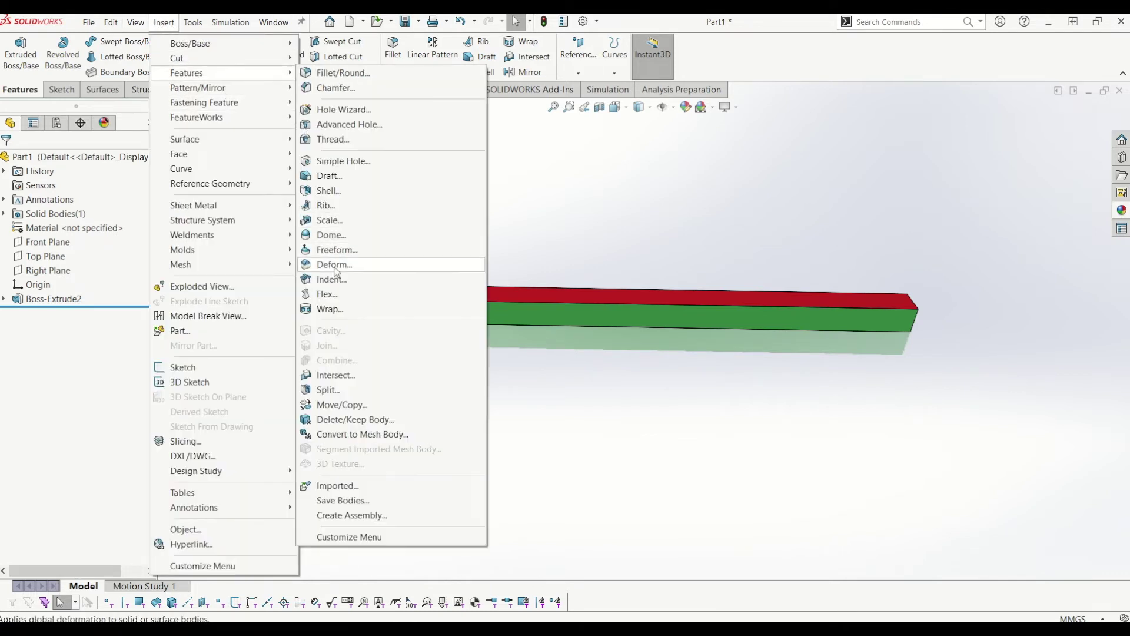
{"action": "left_click", "coordinate": [333, 294]}
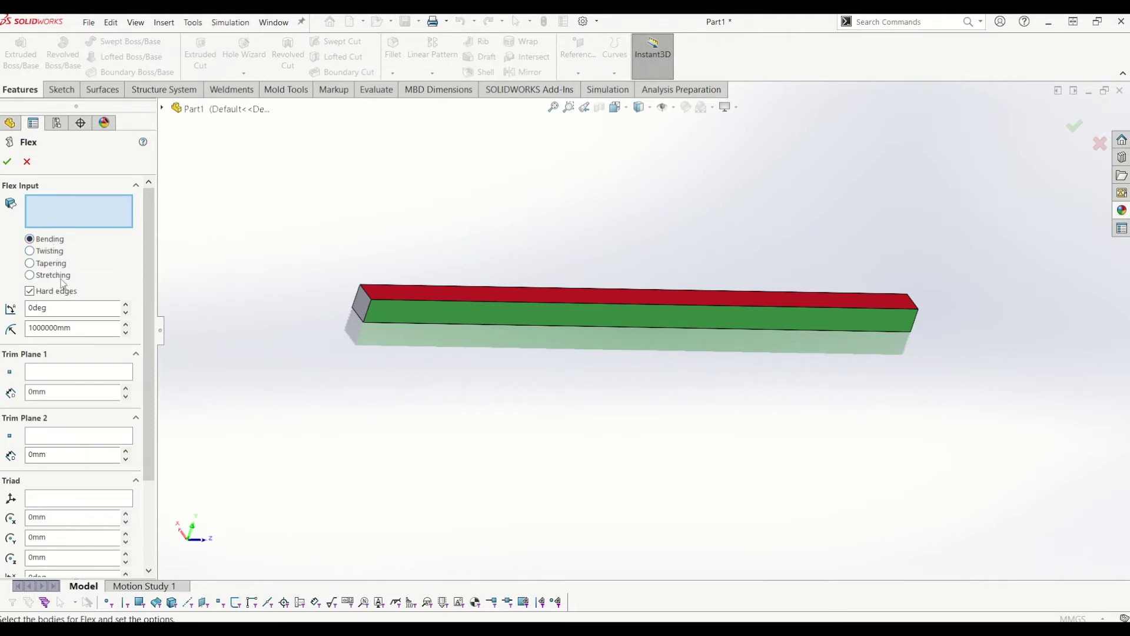
{"action": "middle_click_drag", "start_coordinate": [575, 289], "coordinate": [557, 318]}
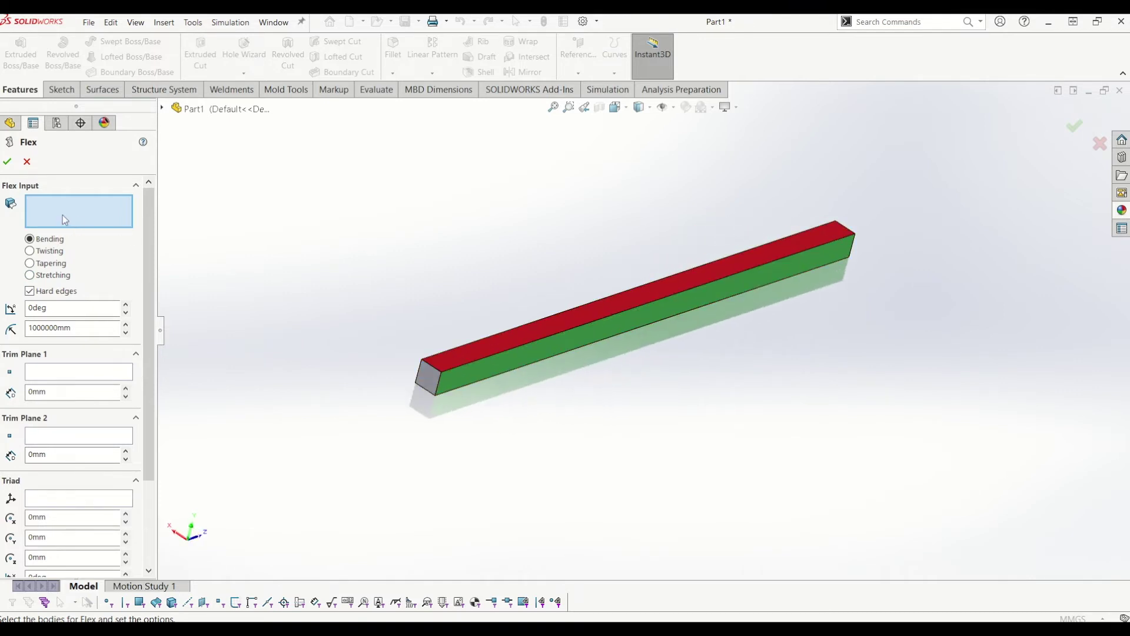
{"action": "left_click", "coordinate": [478, 349]}
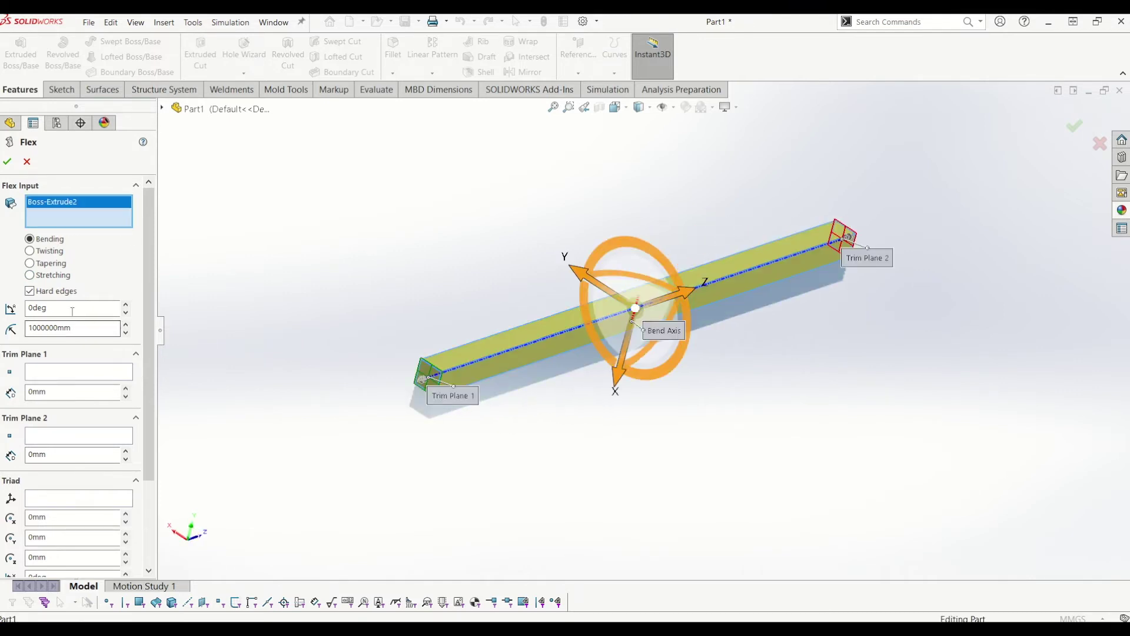
{"action": "left_click", "coordinate": [53, 251]}
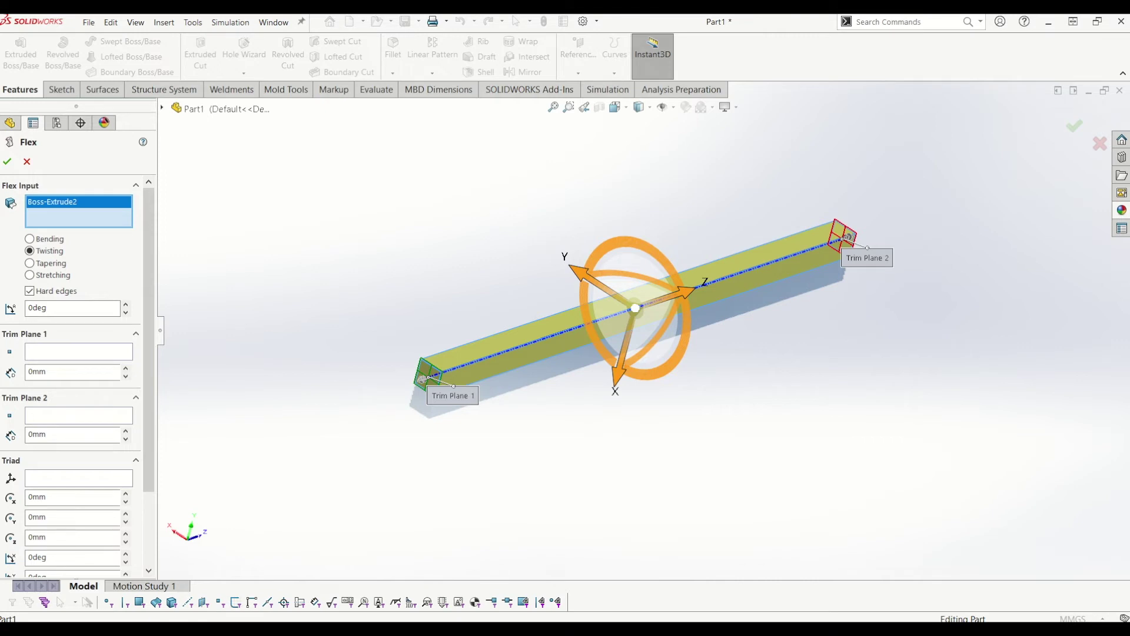
{"action": "left_click", "coordinate": [90, 308]}
{"action": "type", "text": "720"}
{"action": "key", "text": "Return"}
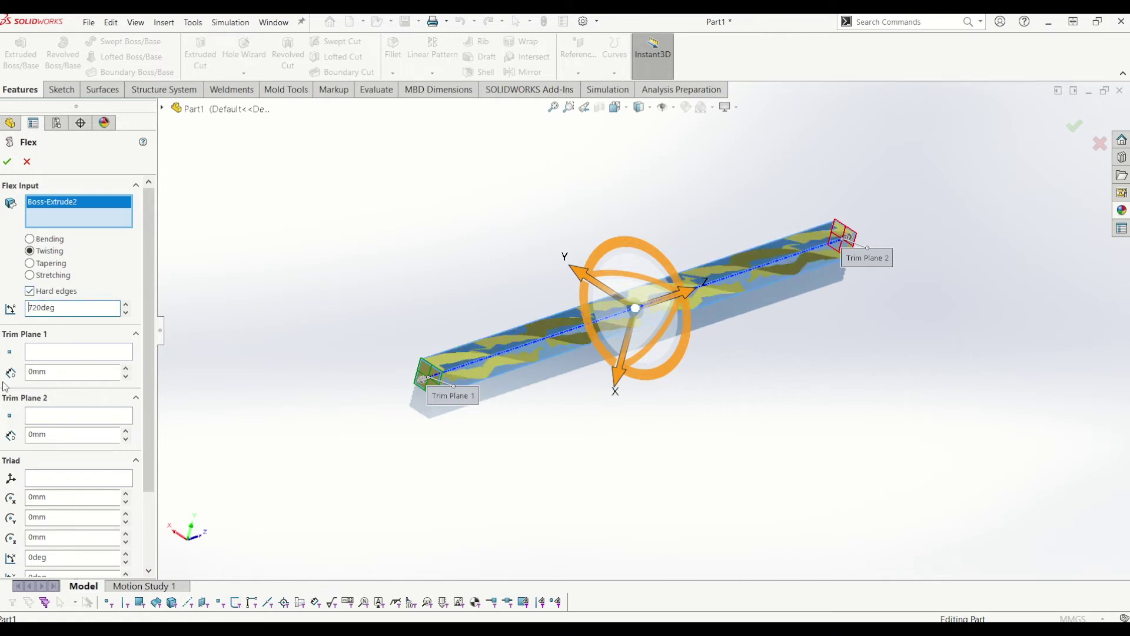
{"action": "left_click", "coordinate": [7, 162]}
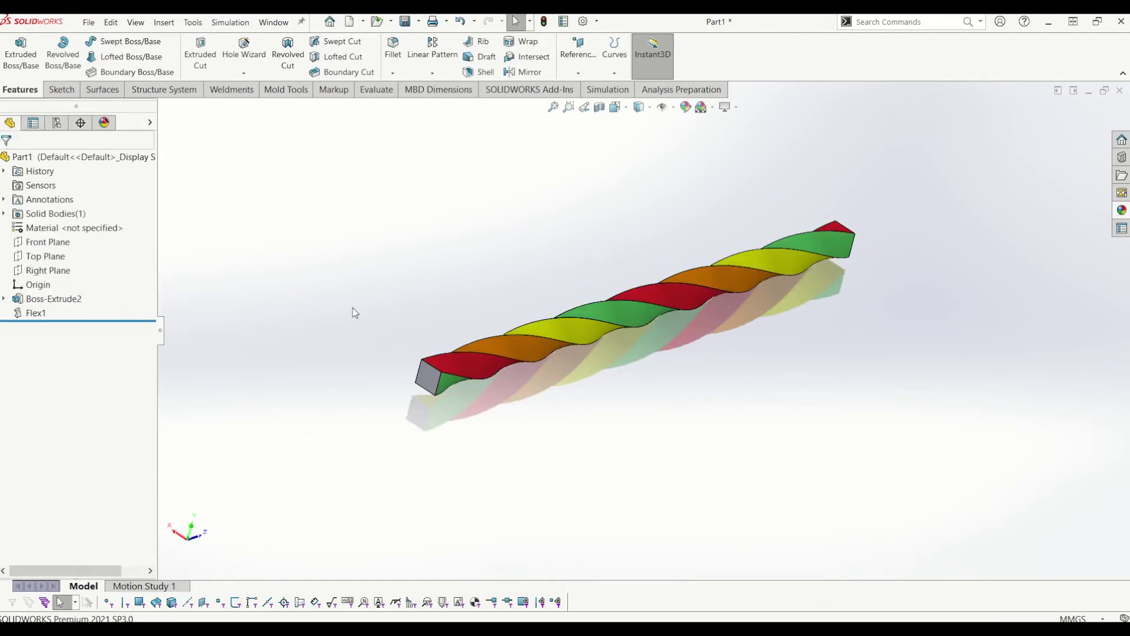
{"action": "middle_click_drag", "start_coordinate": [355, 313], "coordinate": [659, 472]}
{"action": "left_click", "coordinate": [340, 271]}
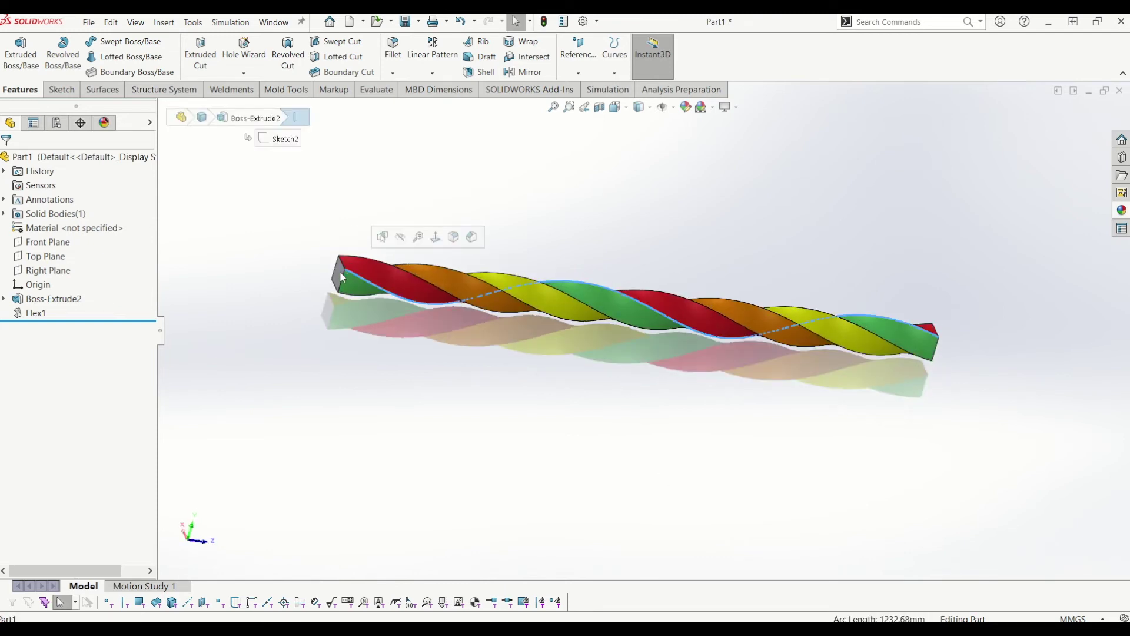
{"action": "left_click", "coordinate": [628, 330]}
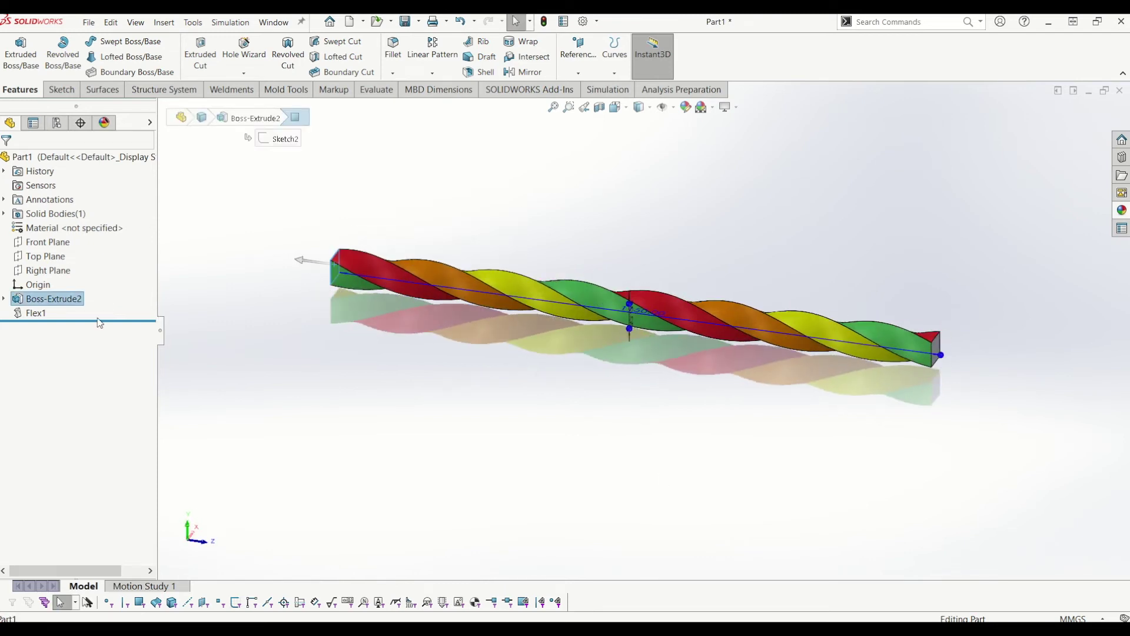
{"action": "right_click", "coordinate": [35, 312]}
{"action": "left_click", "coordinate": [23, 283]}
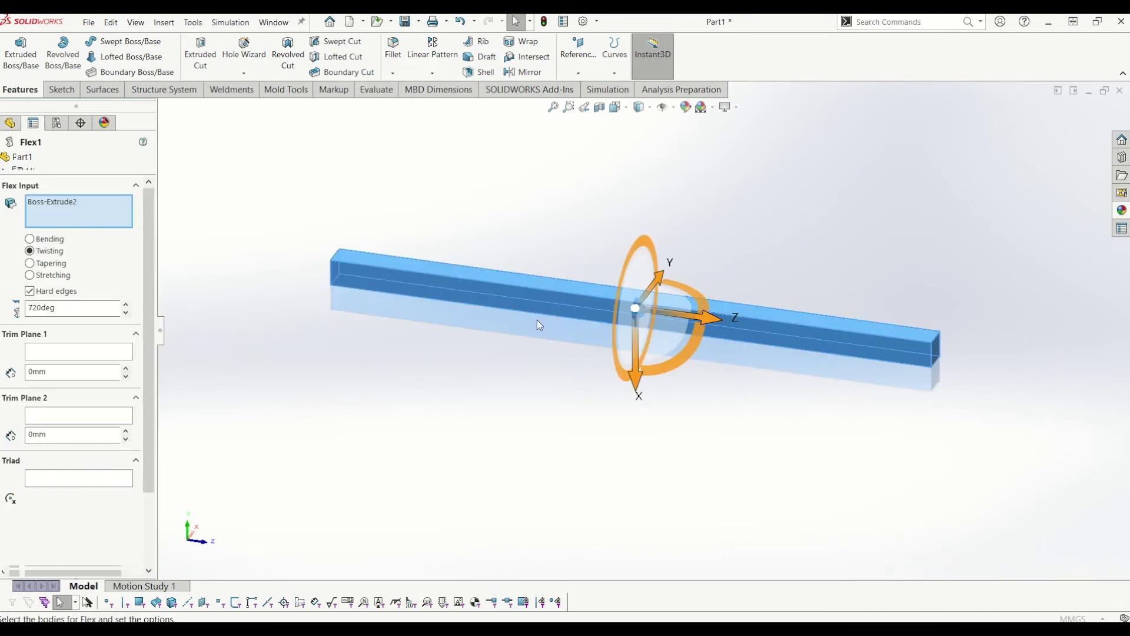
{"action": "middle_click_drag", "start_coordinate": [902, 372], "coordinate": [941, 357]}
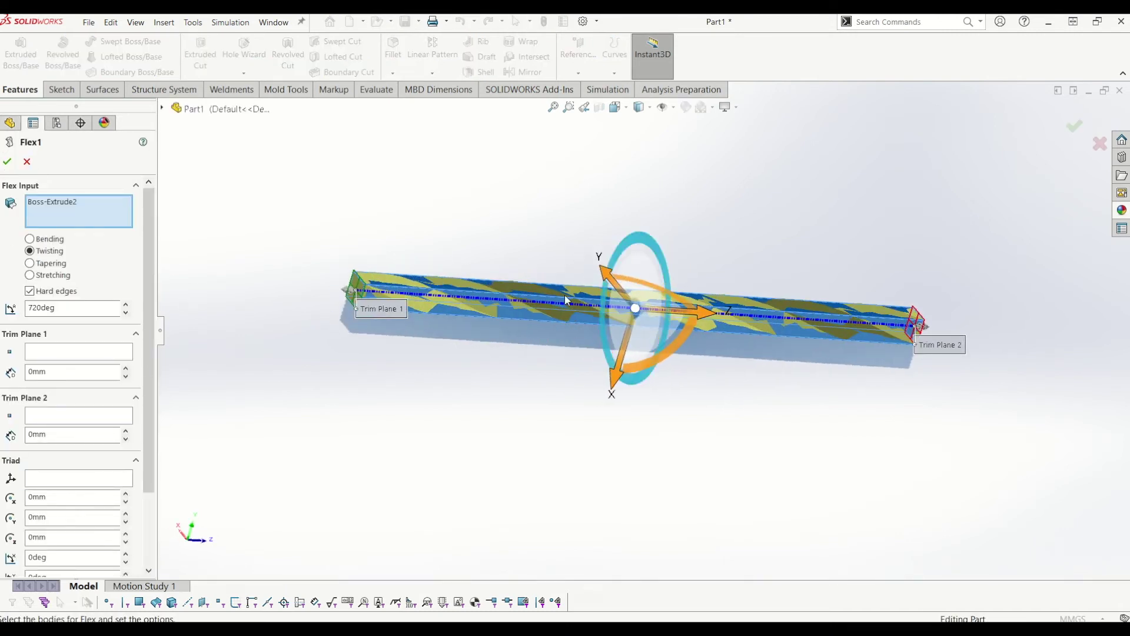
{"action": "left_click", "coordinate": [8, 161]}
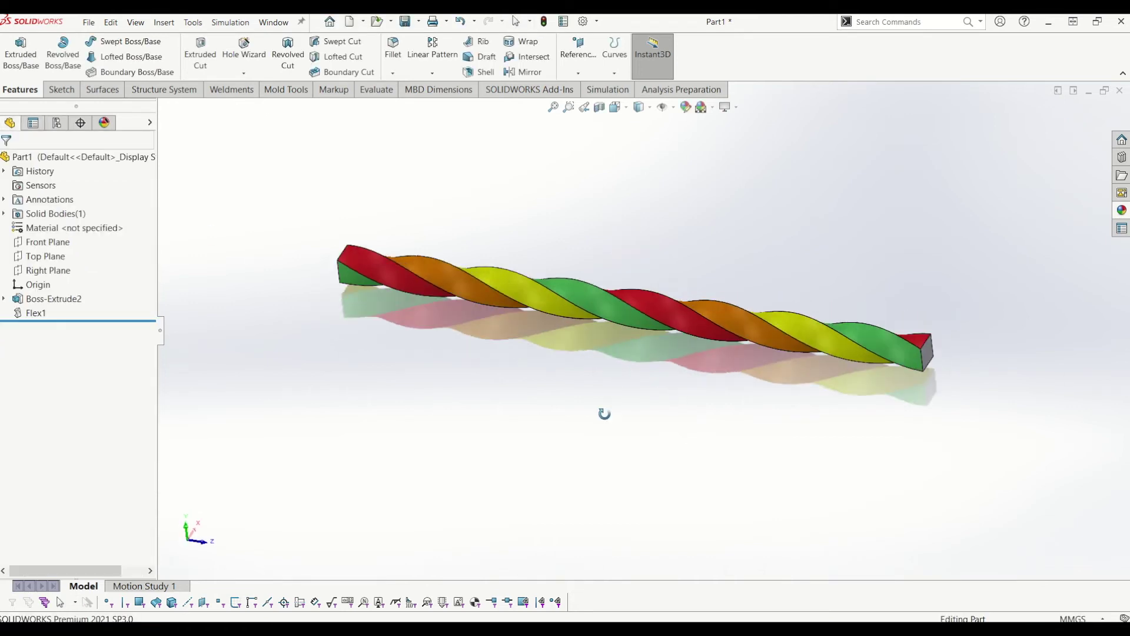
{"action": "middle_click_drag", "start_coordinate": [604, 413], "coordinate": [664, 511]}
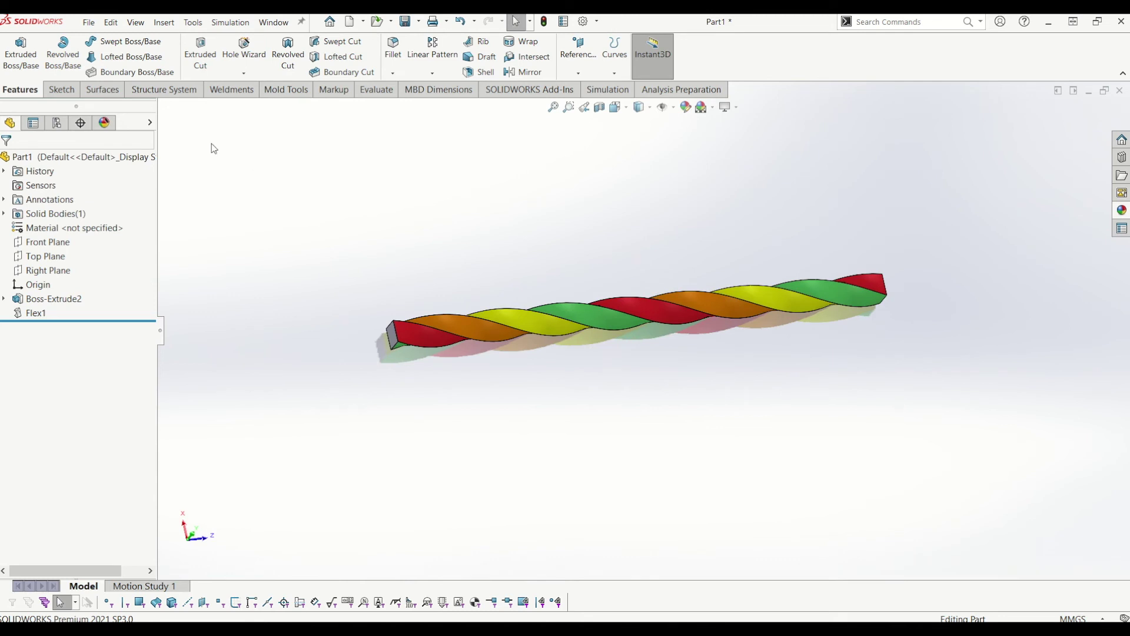
- Apply a Bending Flex, Flex2, to the twisted body with a 359° bend angle
{"action": "left_click", "coordinate": [164, 23]}
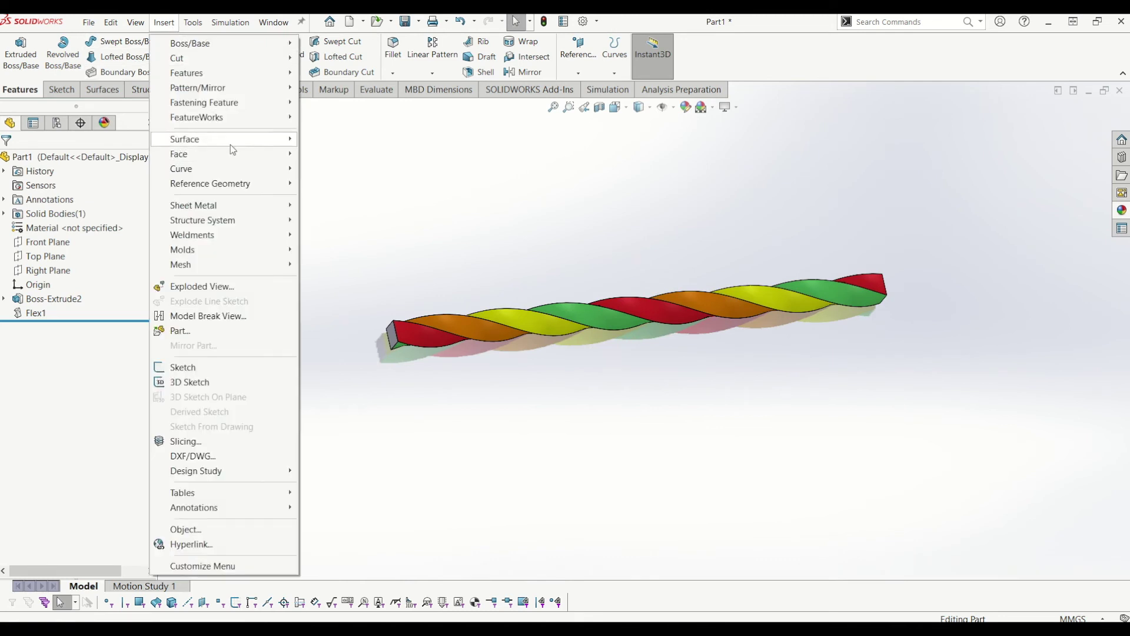
{"action": "mouse_move", "coordinate": [236, 73]}
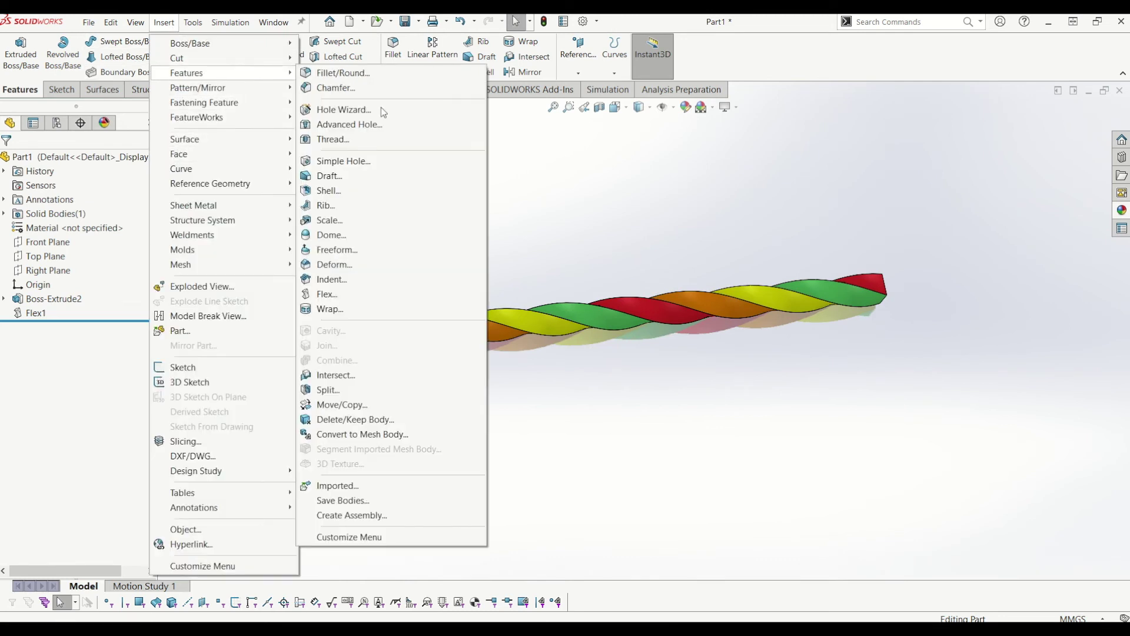
{"action": "left_click", "coordinate": [387, 298]}
{"action": "left_click", "coordinate": [676, 321]}
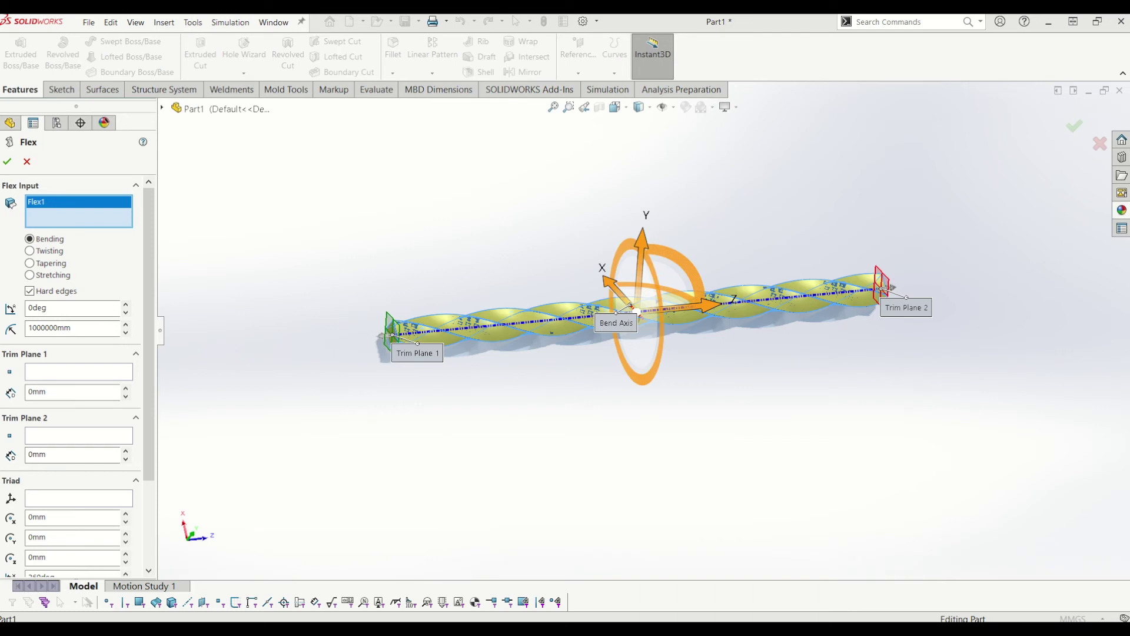
{"action": "middle_click_drag", "start_coordinate": [624, 311], "coordinate": [628, 312]}
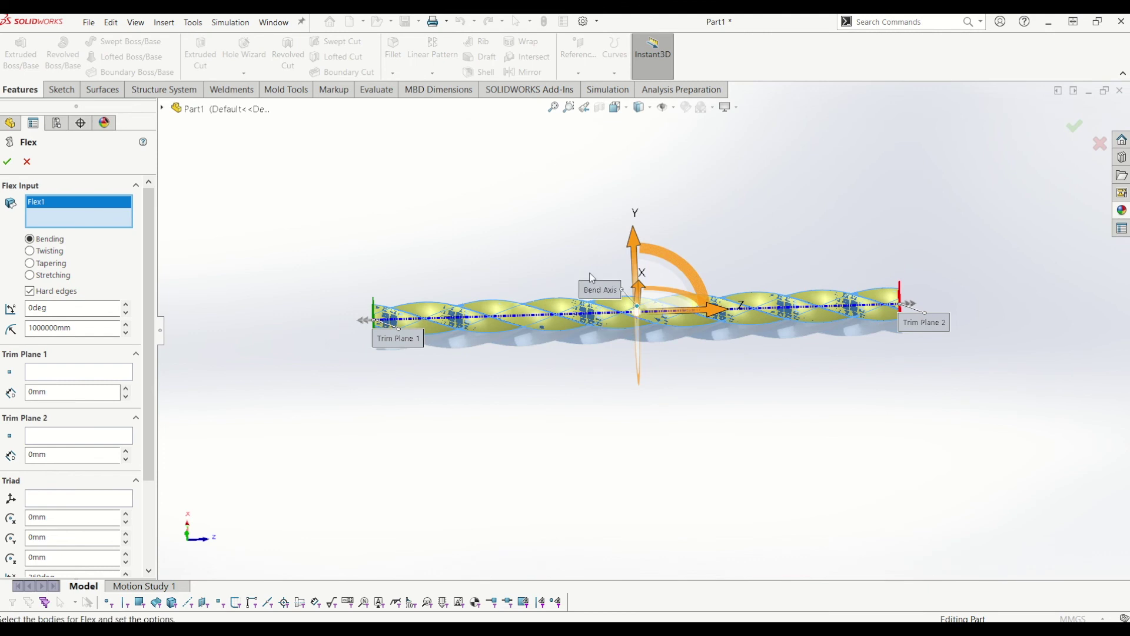
{"action": "left_click_drag", "start_coordinate": [392, 345], "coordinate": [326, 356]}
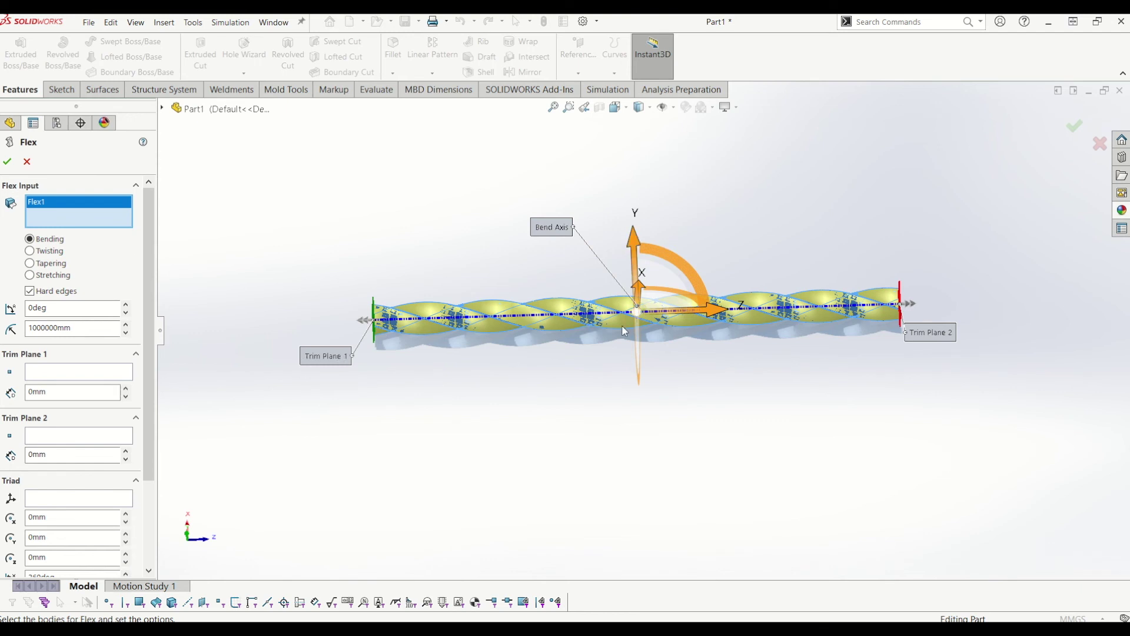
{"action": "left_click", "coordinate": [29, 291]}
{"action": "left_click", "coordinate": [32, 308]}
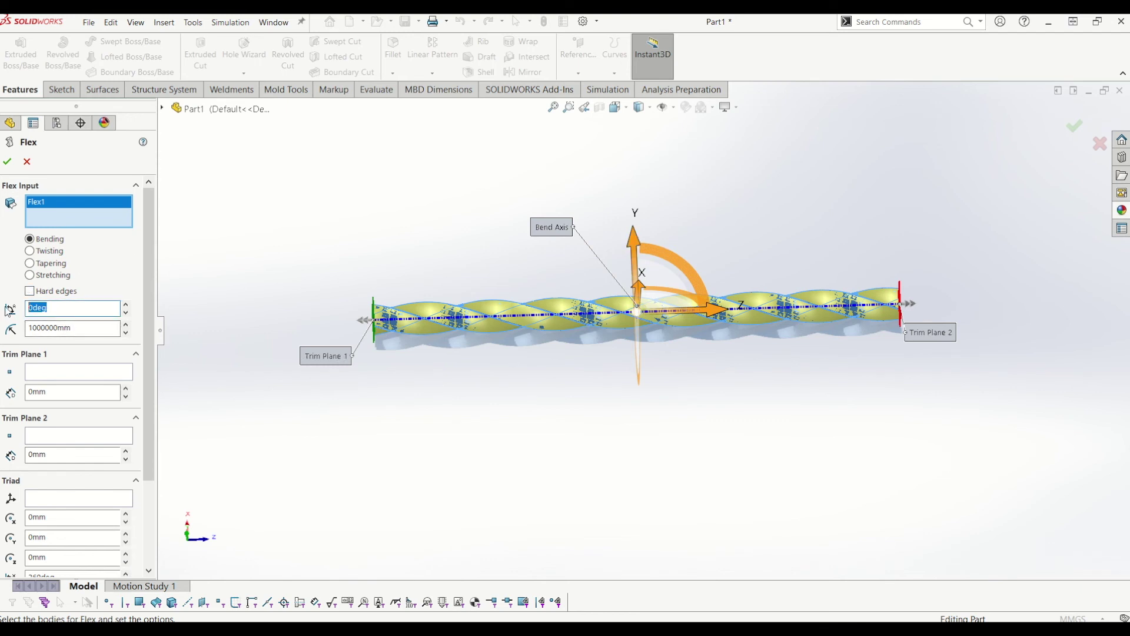
{"action": "double_click", "coordinate": [39, 307]}
{"action": "type", "text": "359"}
{"action": "key", "text": "Return"}
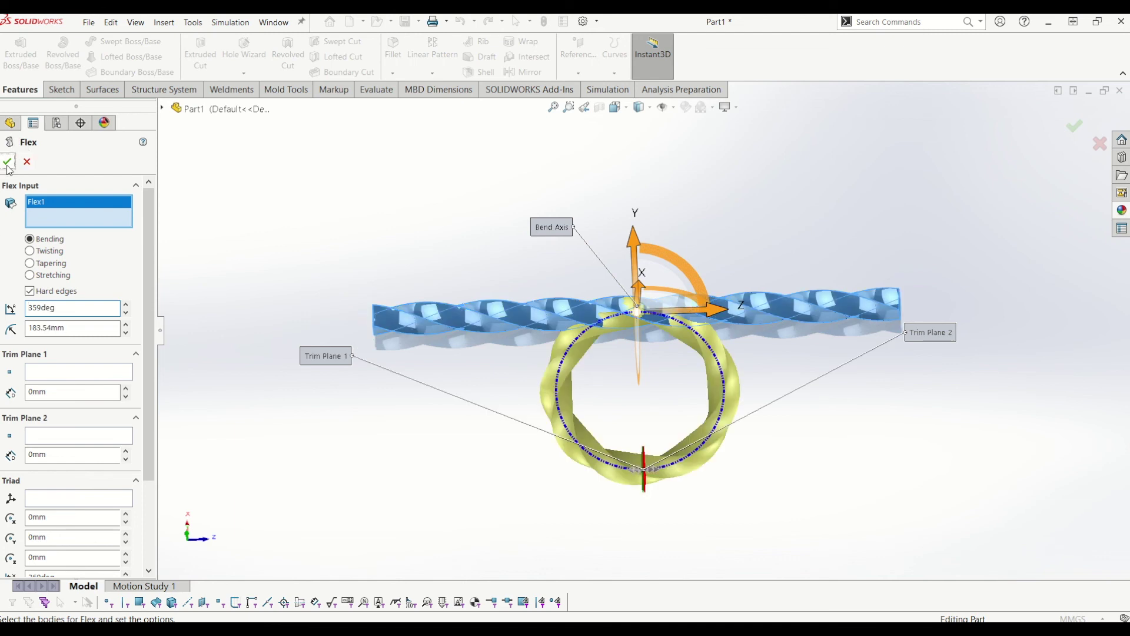
{"action": "key", "text": "Return"}
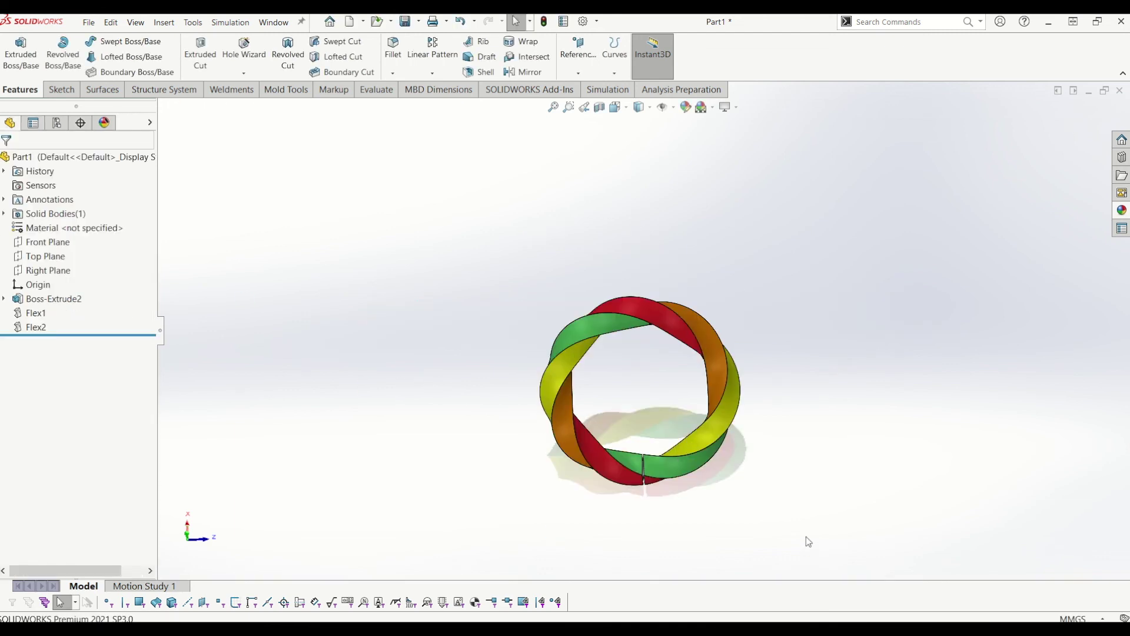
{"action": "scroll", "coordinate": [609, 414], "scroll_direction": "down", "scroll_amount": 6}
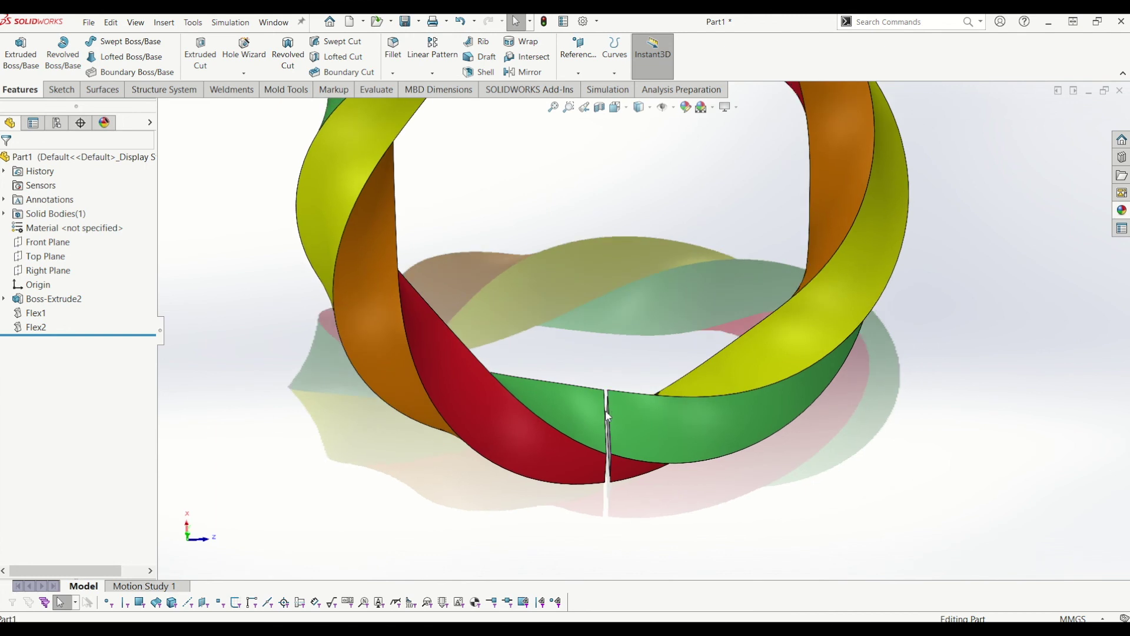
{"action": "scroll", "coordinate": [612, 414], "scroll_direction": "up", "scroll_amount": 8}
{"action": "middle_click_drag", "start_coordinate": [613, 413], "coordinate": [636, 273]}
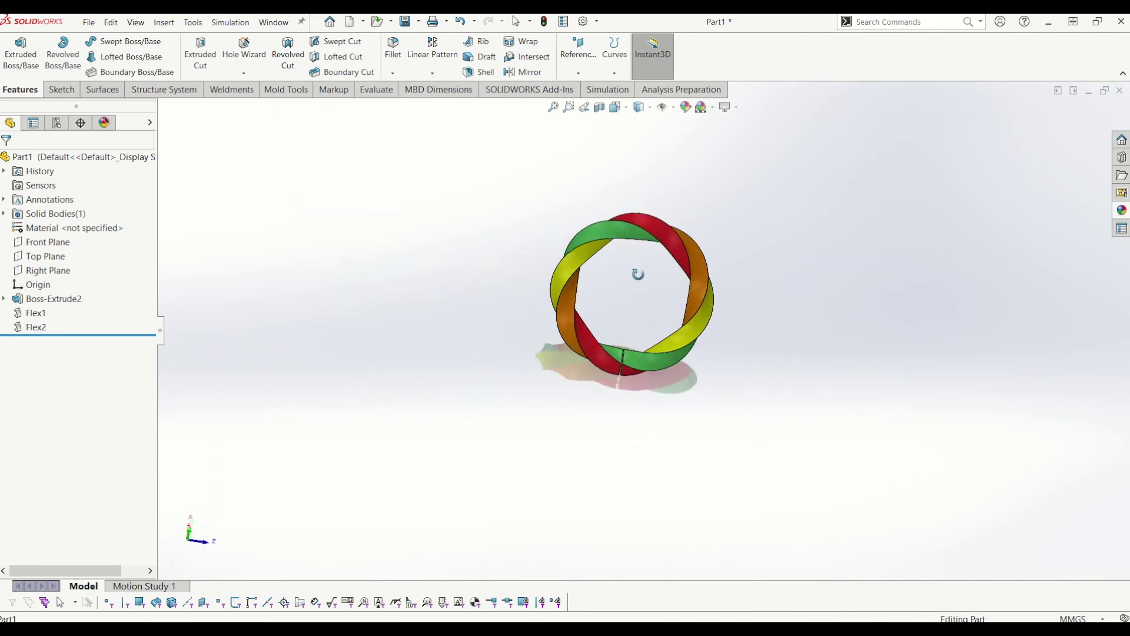
{"action": "scroll", "coordinate": [793, 271], "scroll_direction": "down", "scroll_amount": 5}
{"action": "middle_click_drag", "start_coordinate": [840, 365], "coordinate": [669, 341]}
{"action": "key", "text": "Escape"}
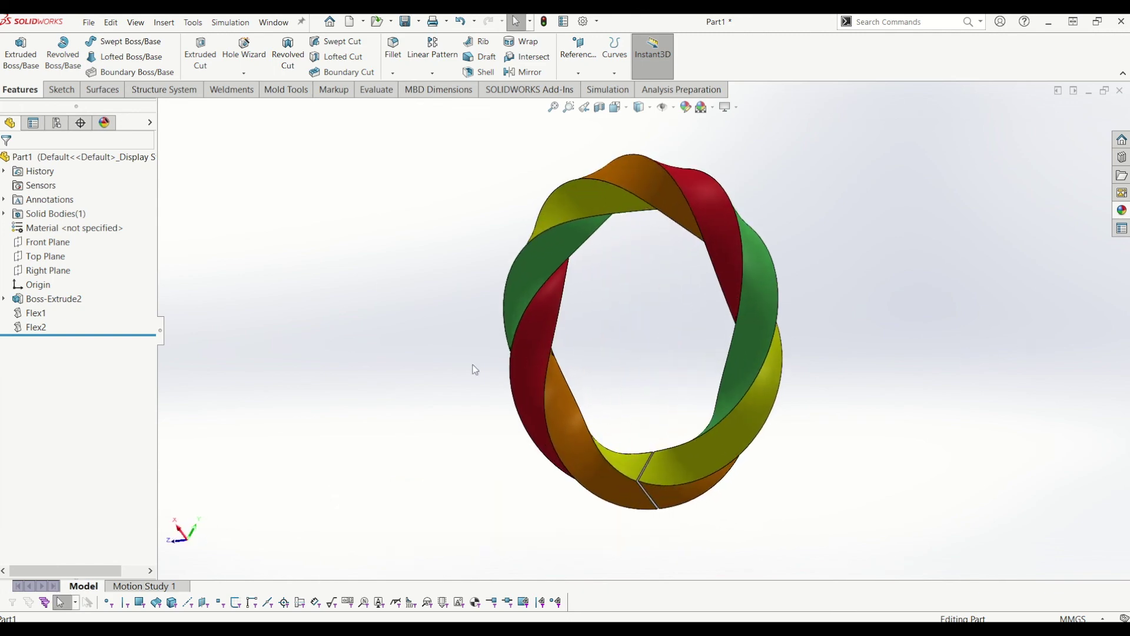